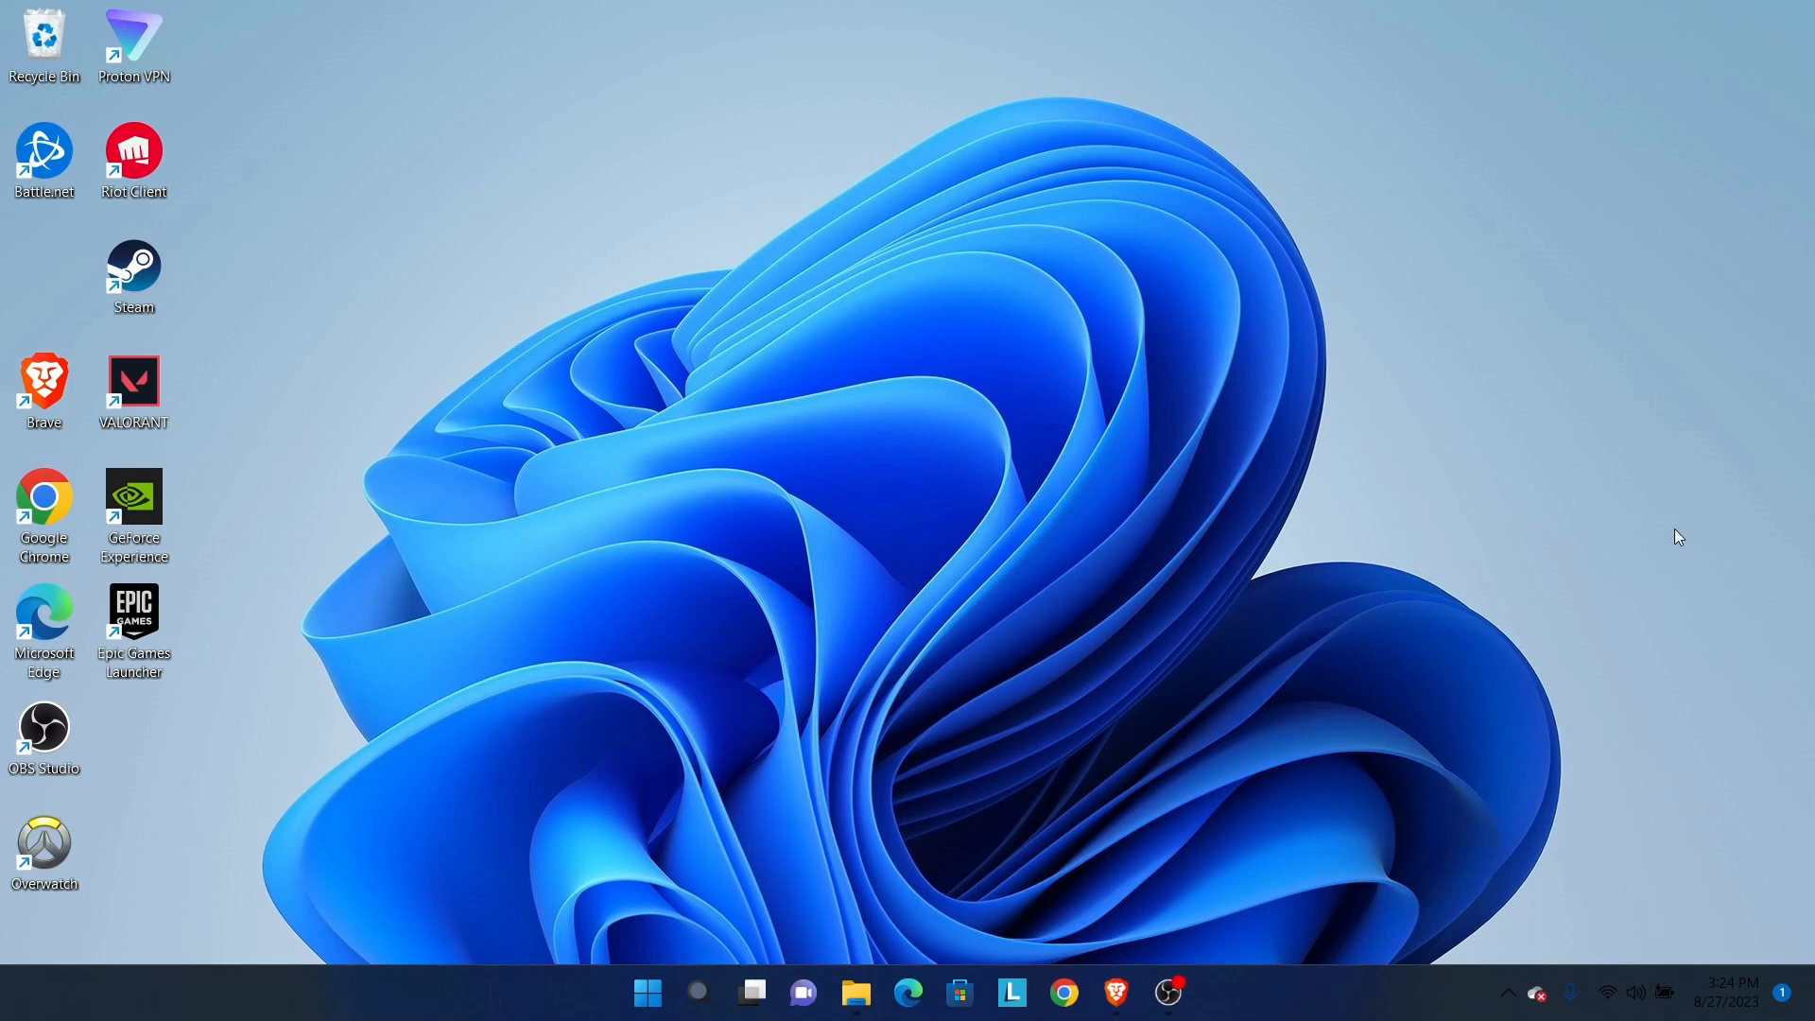
# Switch to the Brave browser, search the web for "python" and open the official Python.org site from the results.
pyautogui.moveTo(1116, 997)
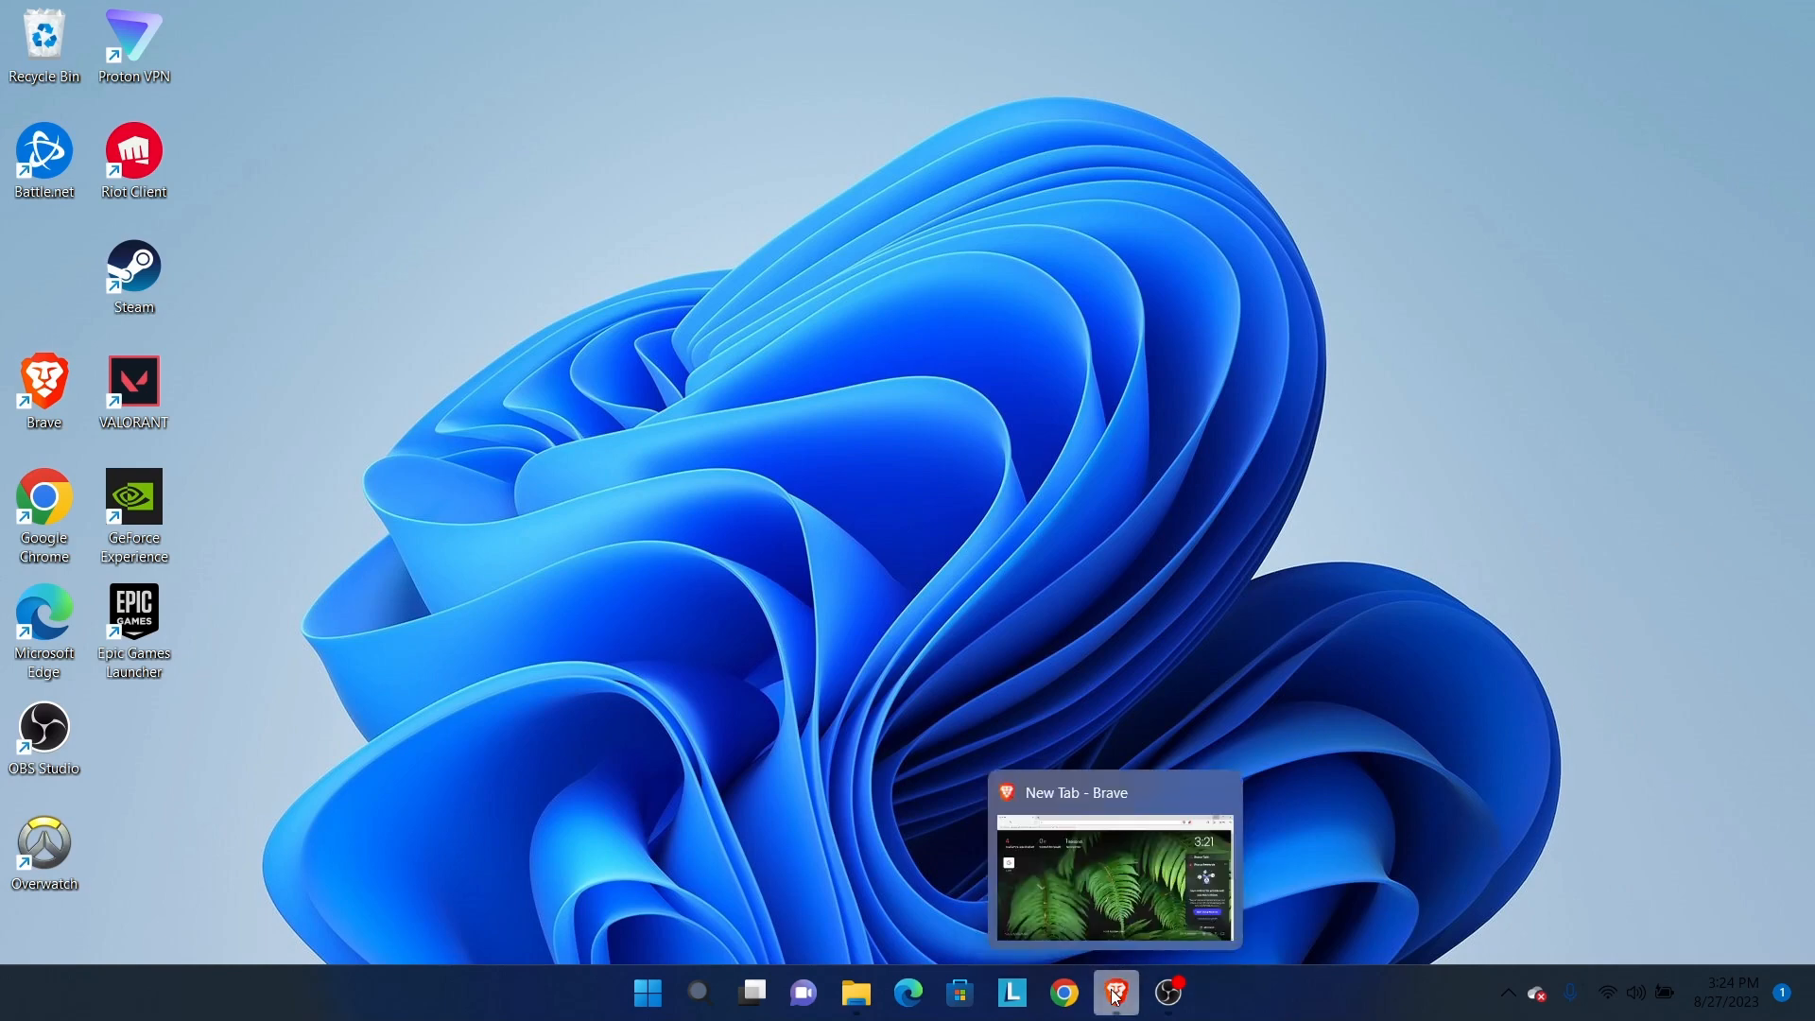
pyautogui.click(1115, 994)
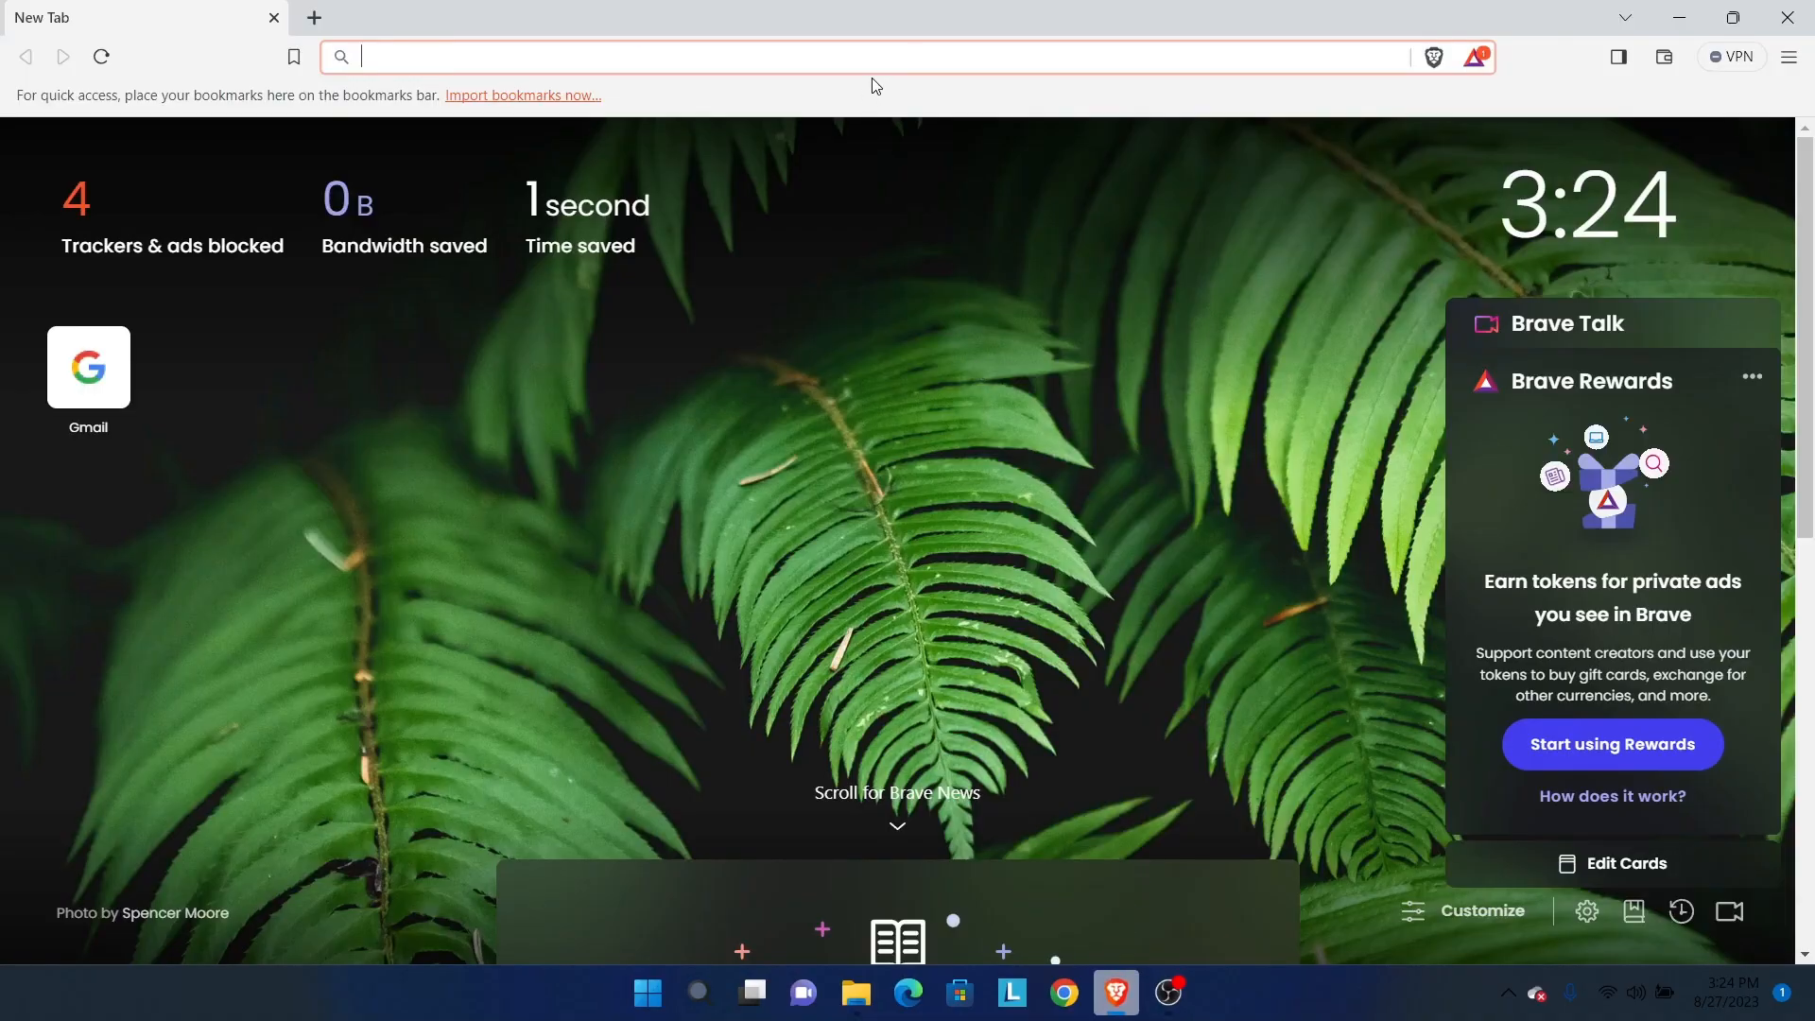
pyautogui.write('p')
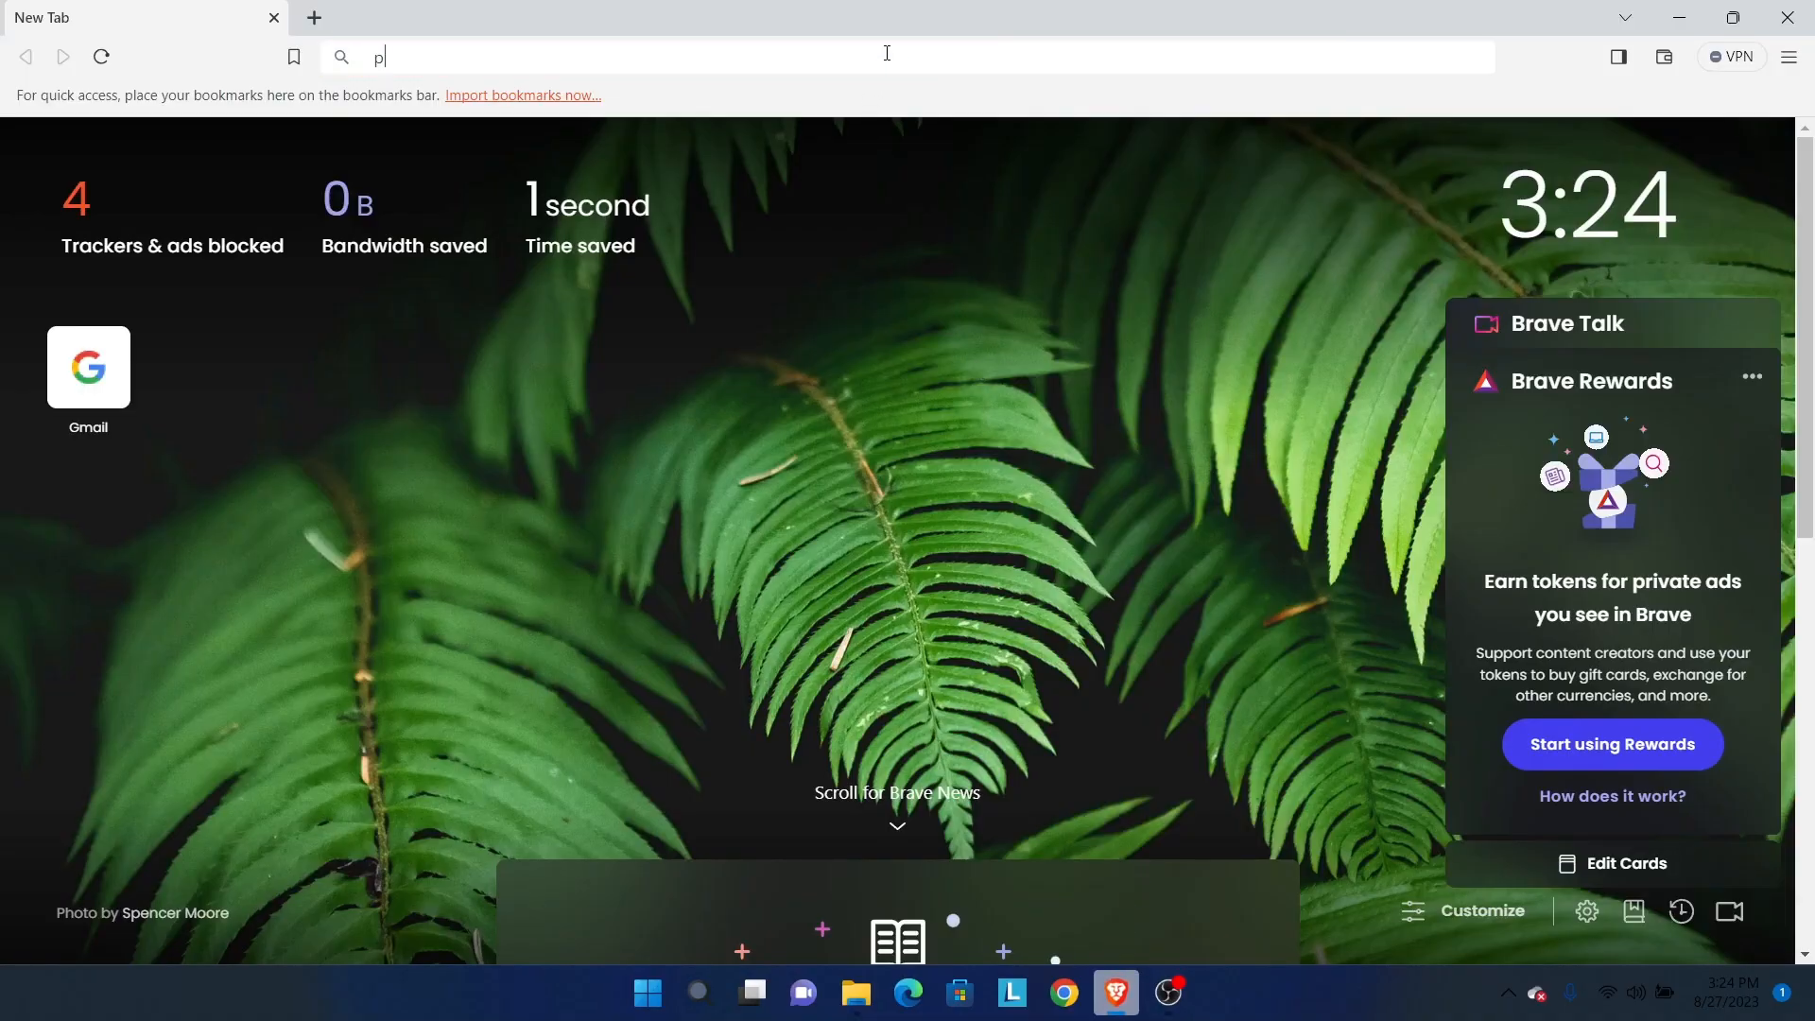
pyautogui.write('yhon')
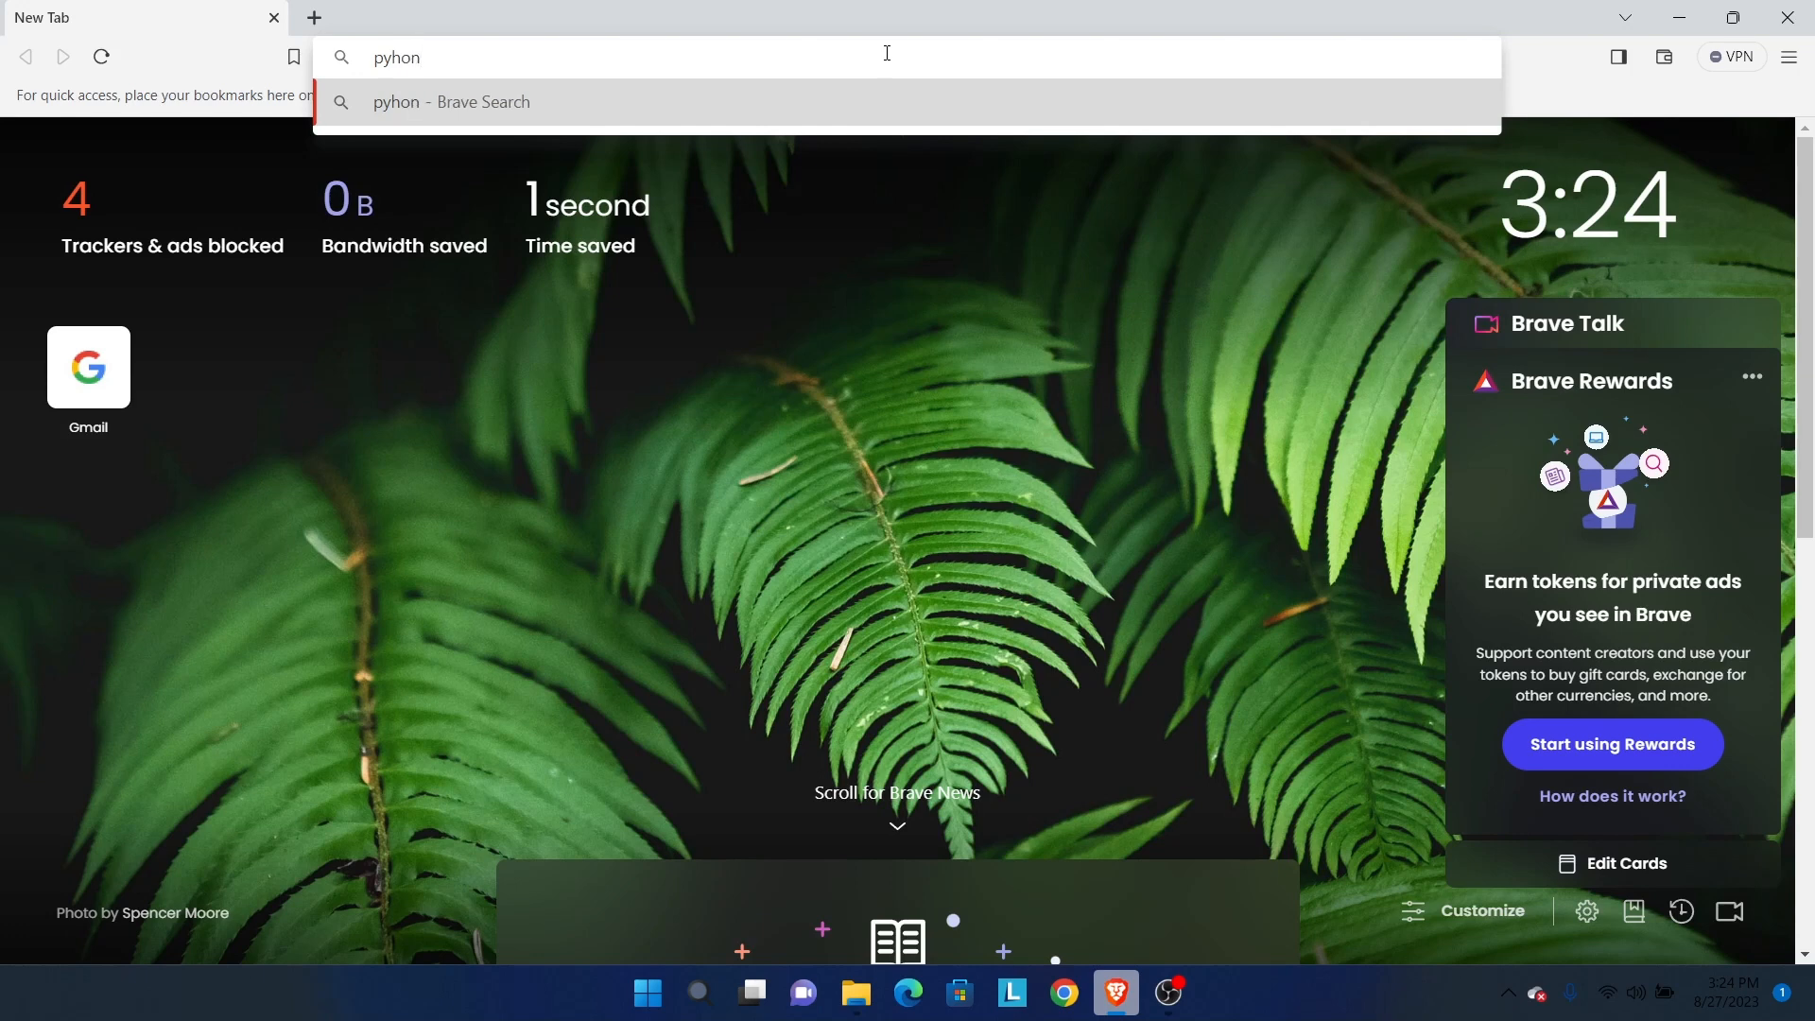
pyautogui.press('BackSpace')
pyautogui.press('BackSpace')
pyautogui.press('BackSpace')
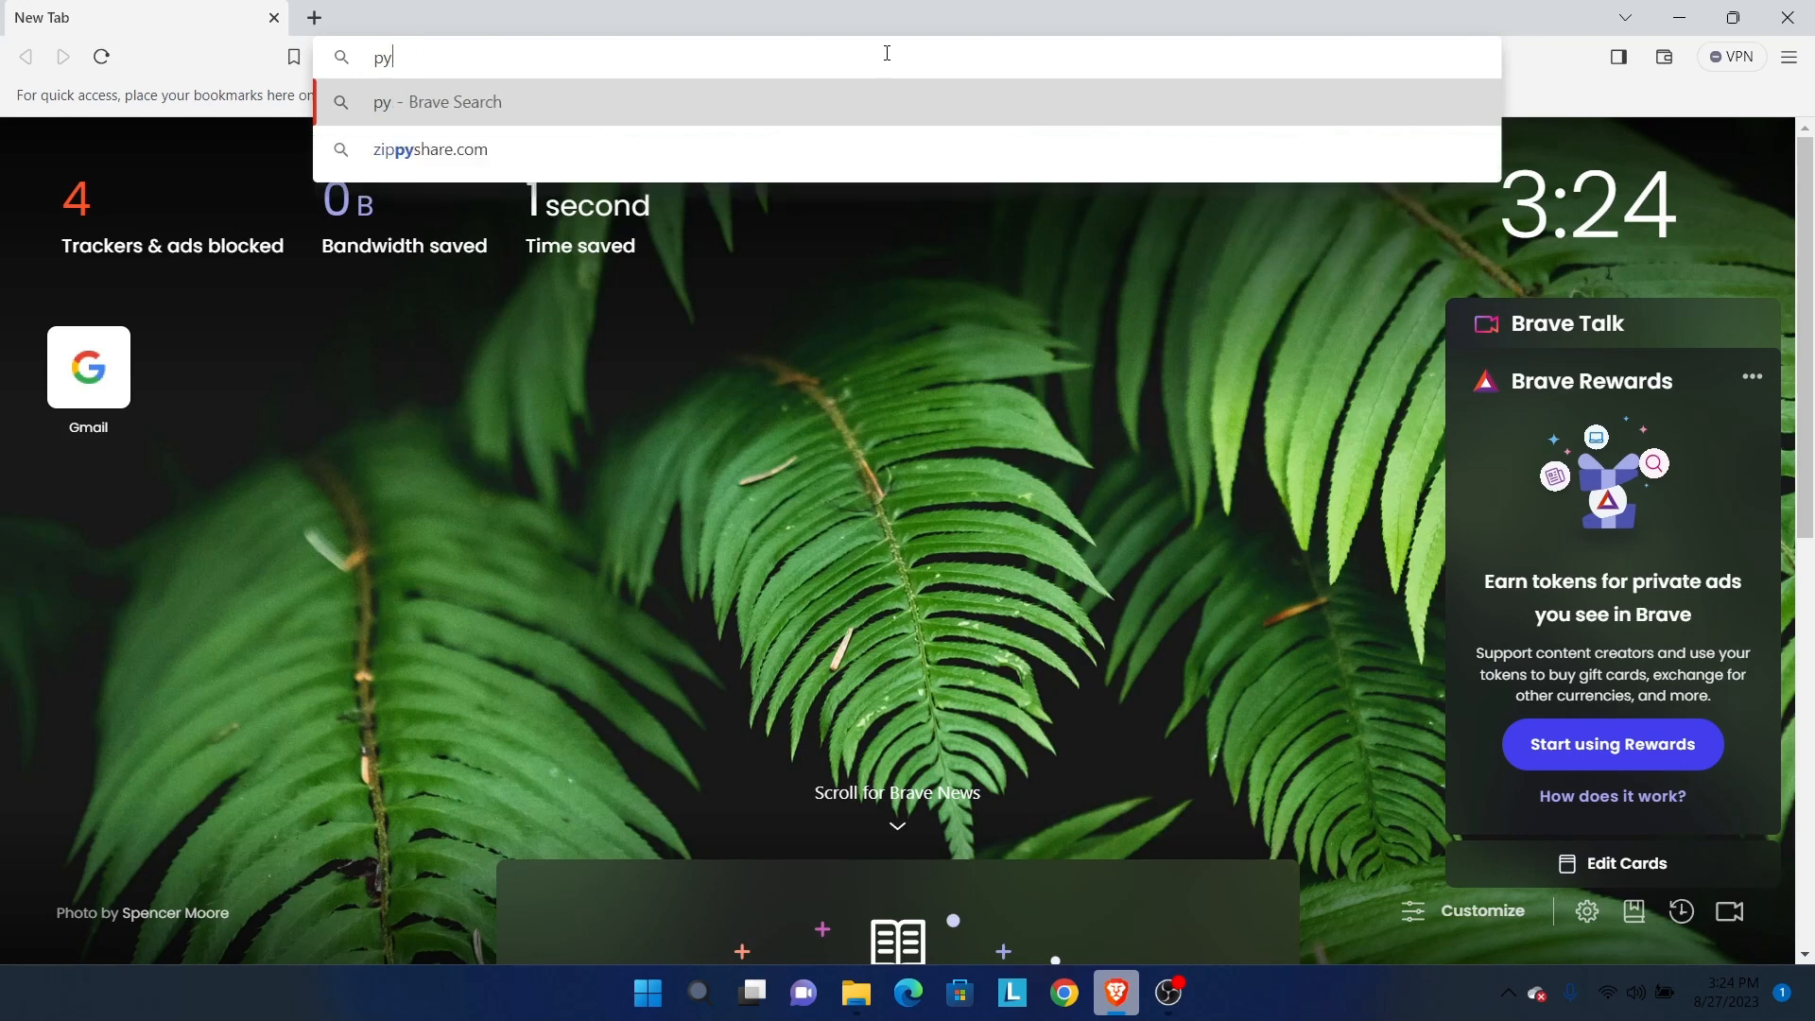
pyautogui.write('thon')
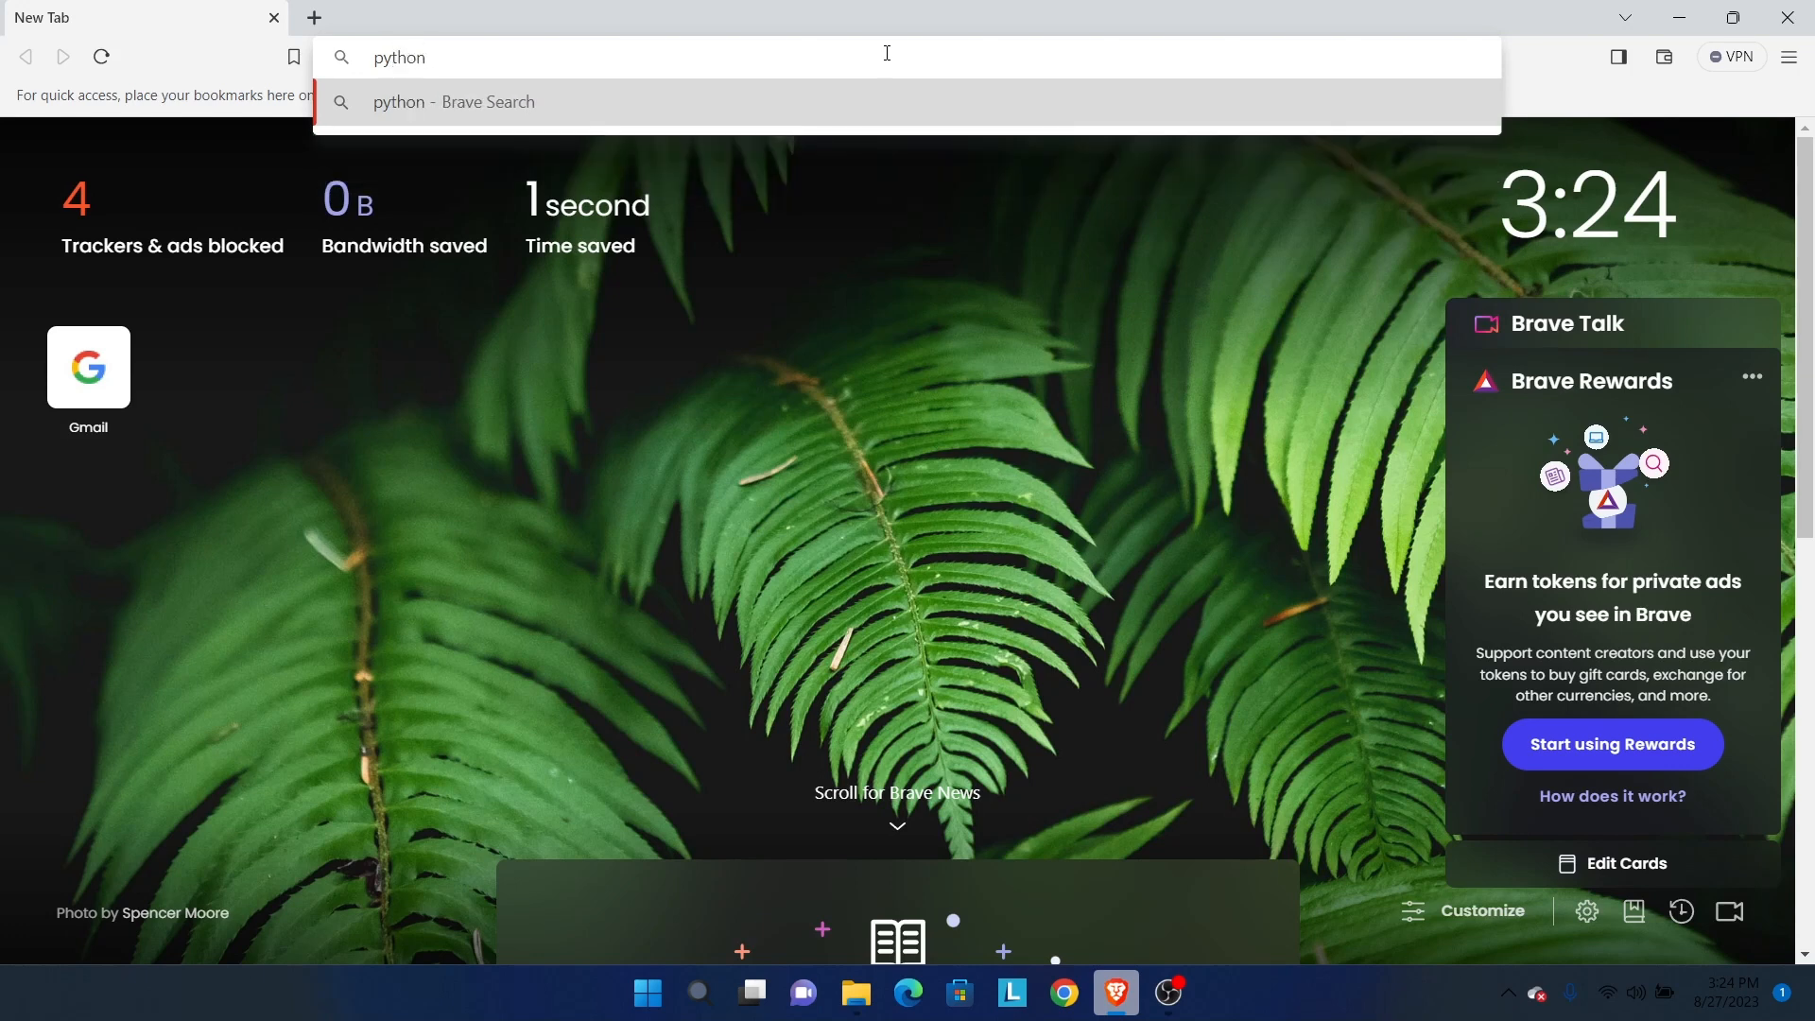
pyautogui.press('Return')
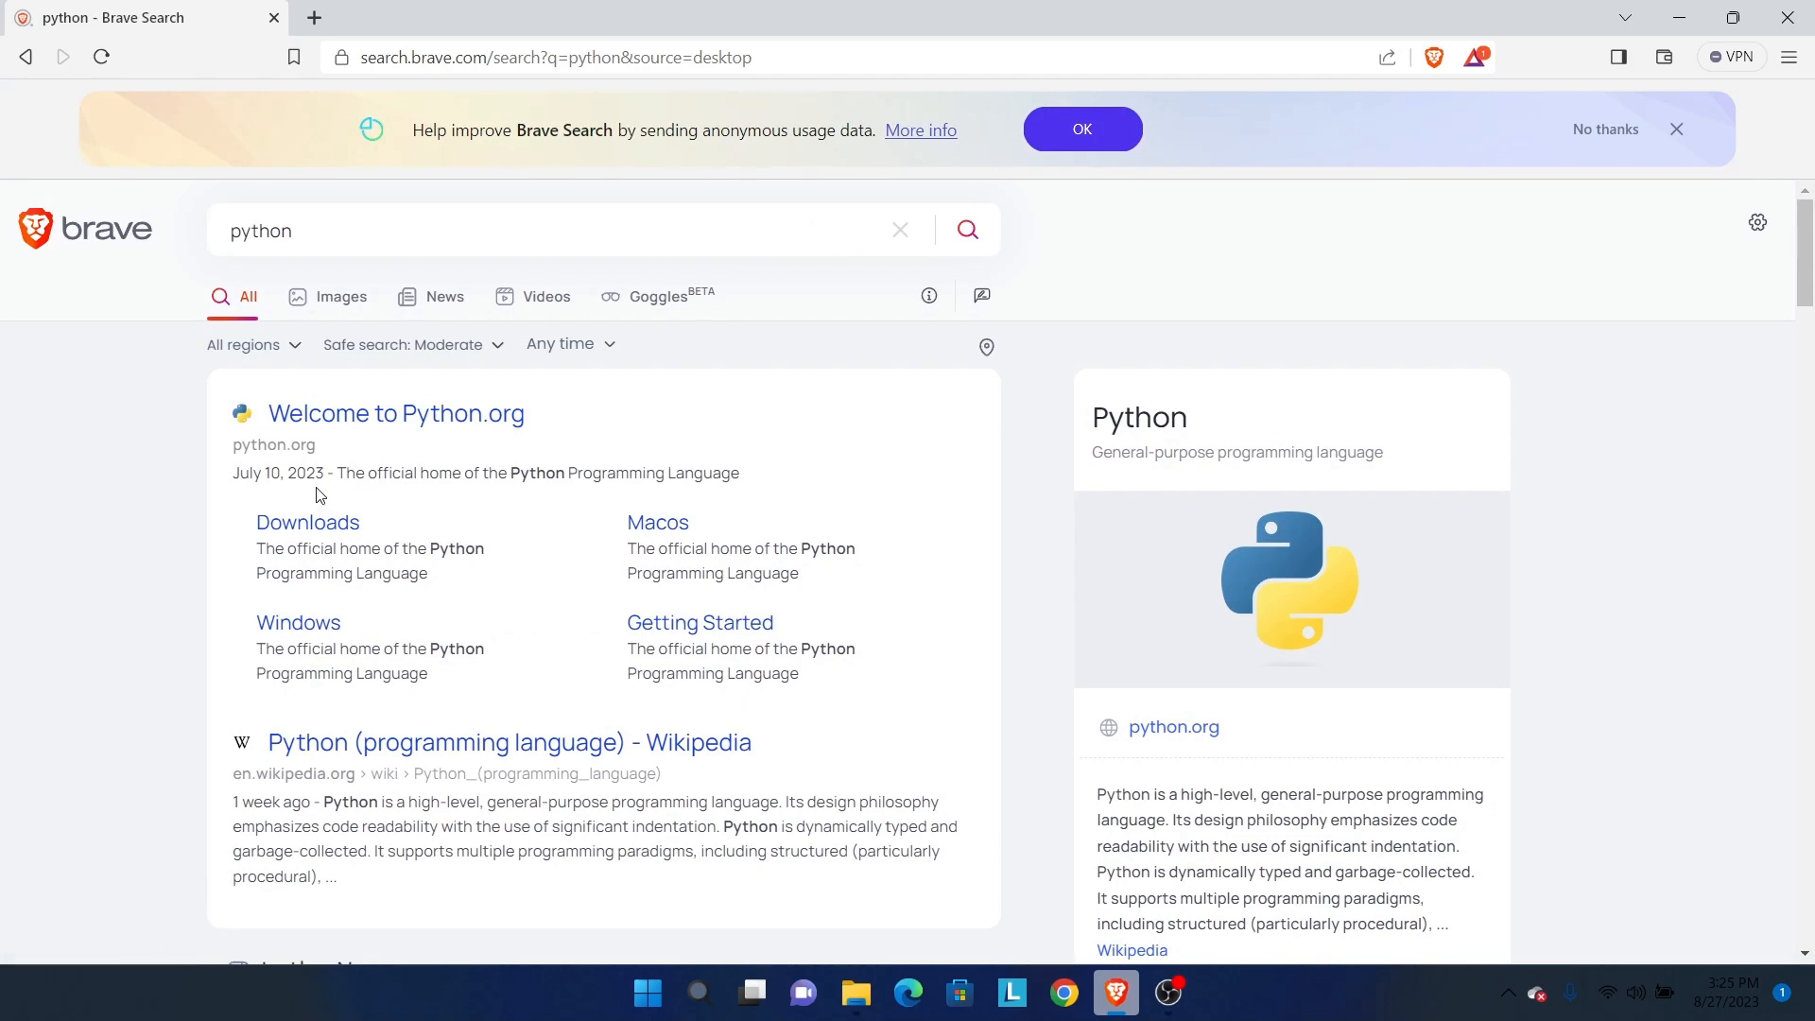
pyautogui.click(439, 430)
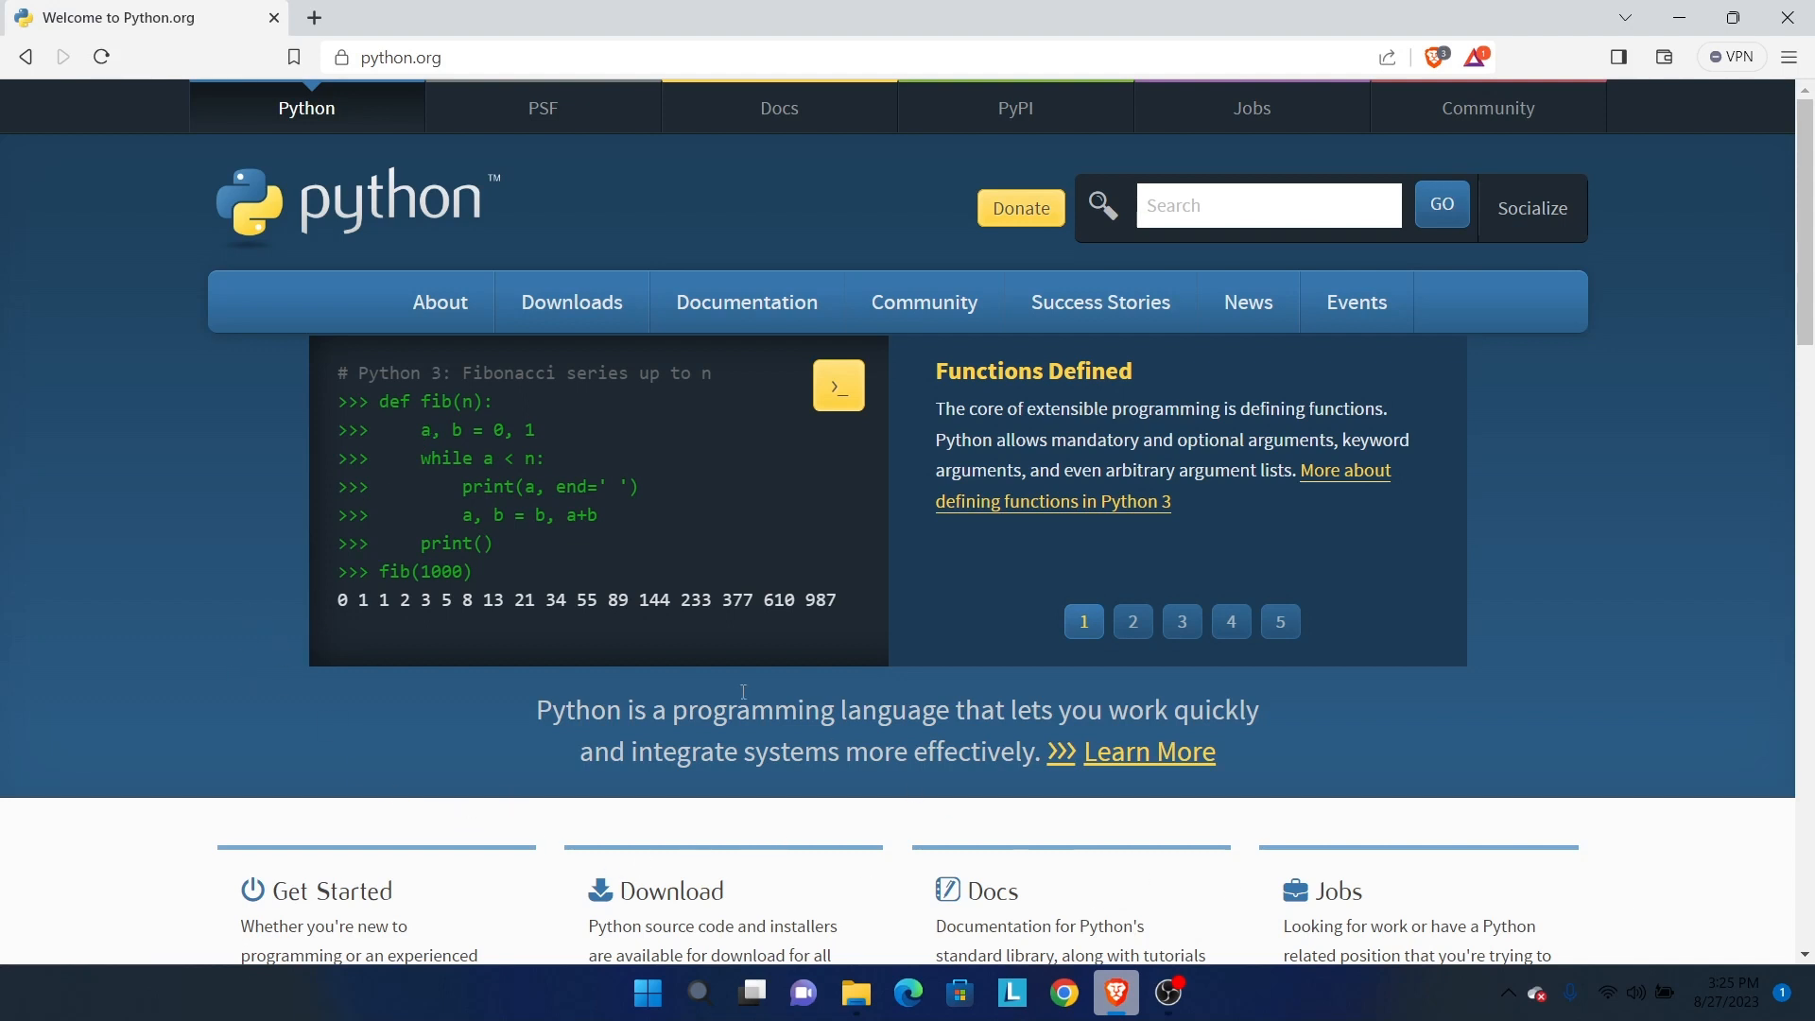
# Download the Python 3.11.5 installer for Windows and save it as python-3.11.5-amd64 in the Downloads folder.
pyautogui.moveTo(599, 299)
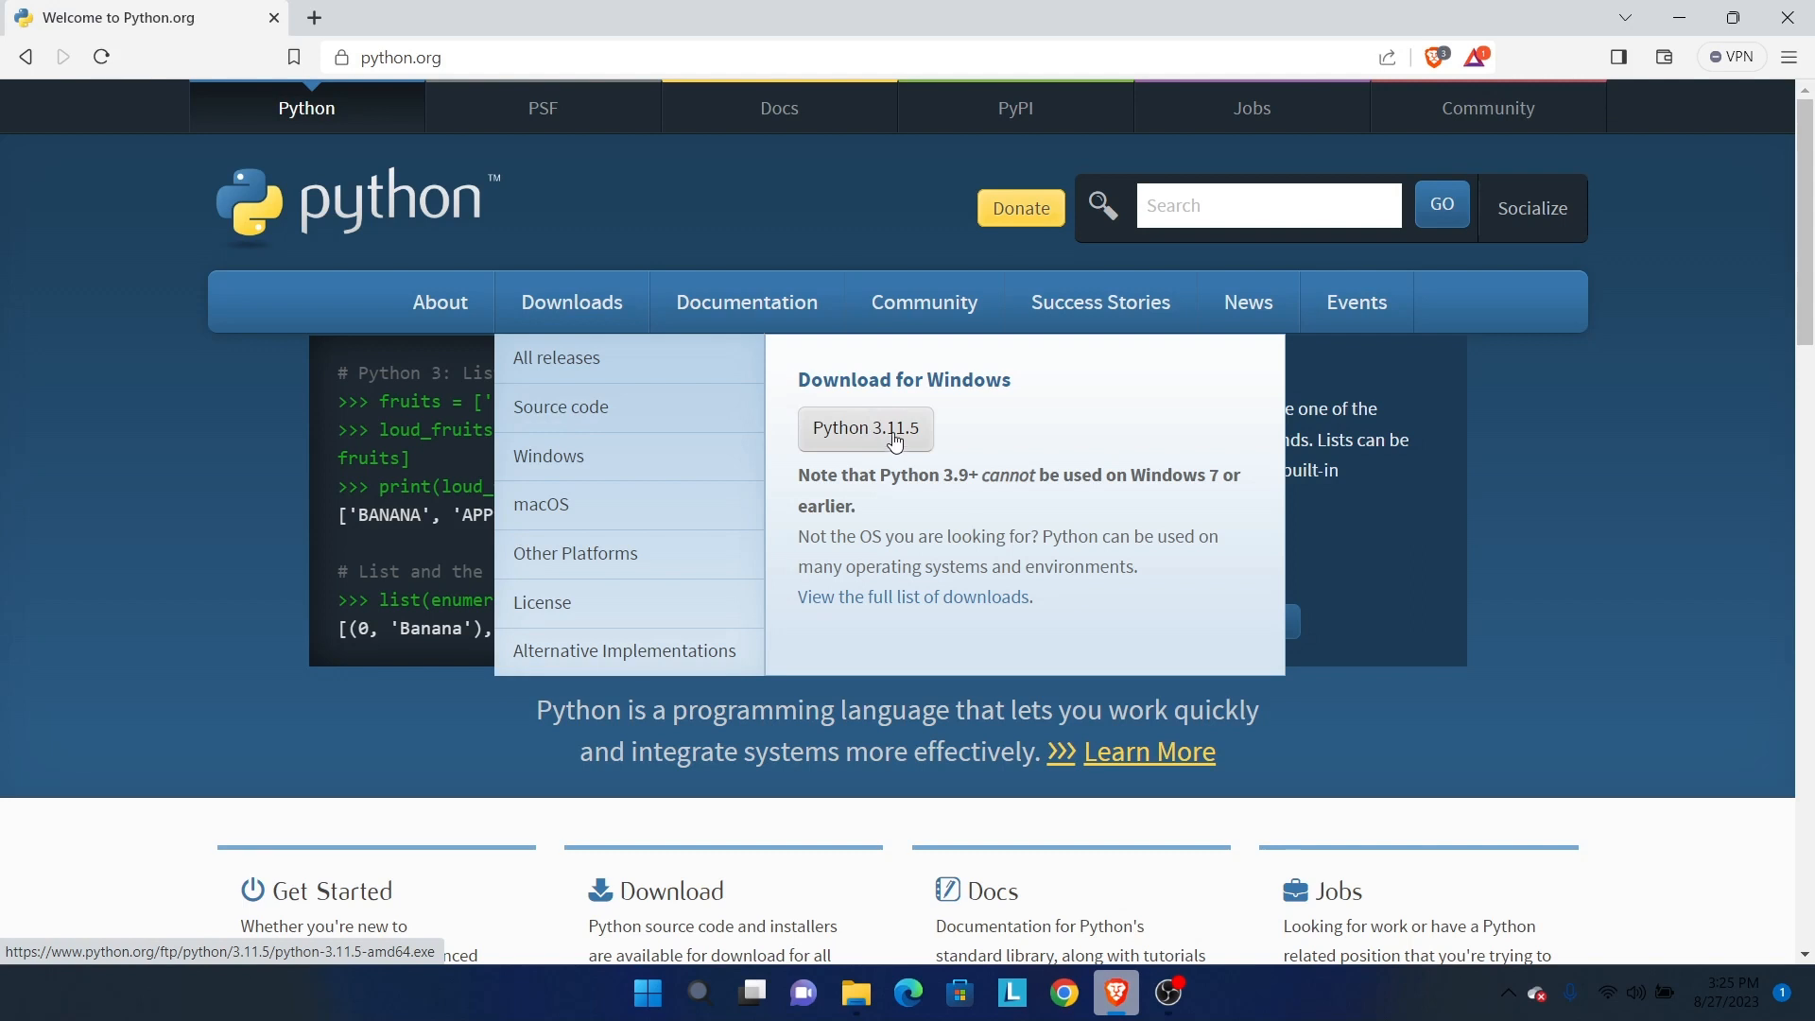
pyautogui.click(895, 442)
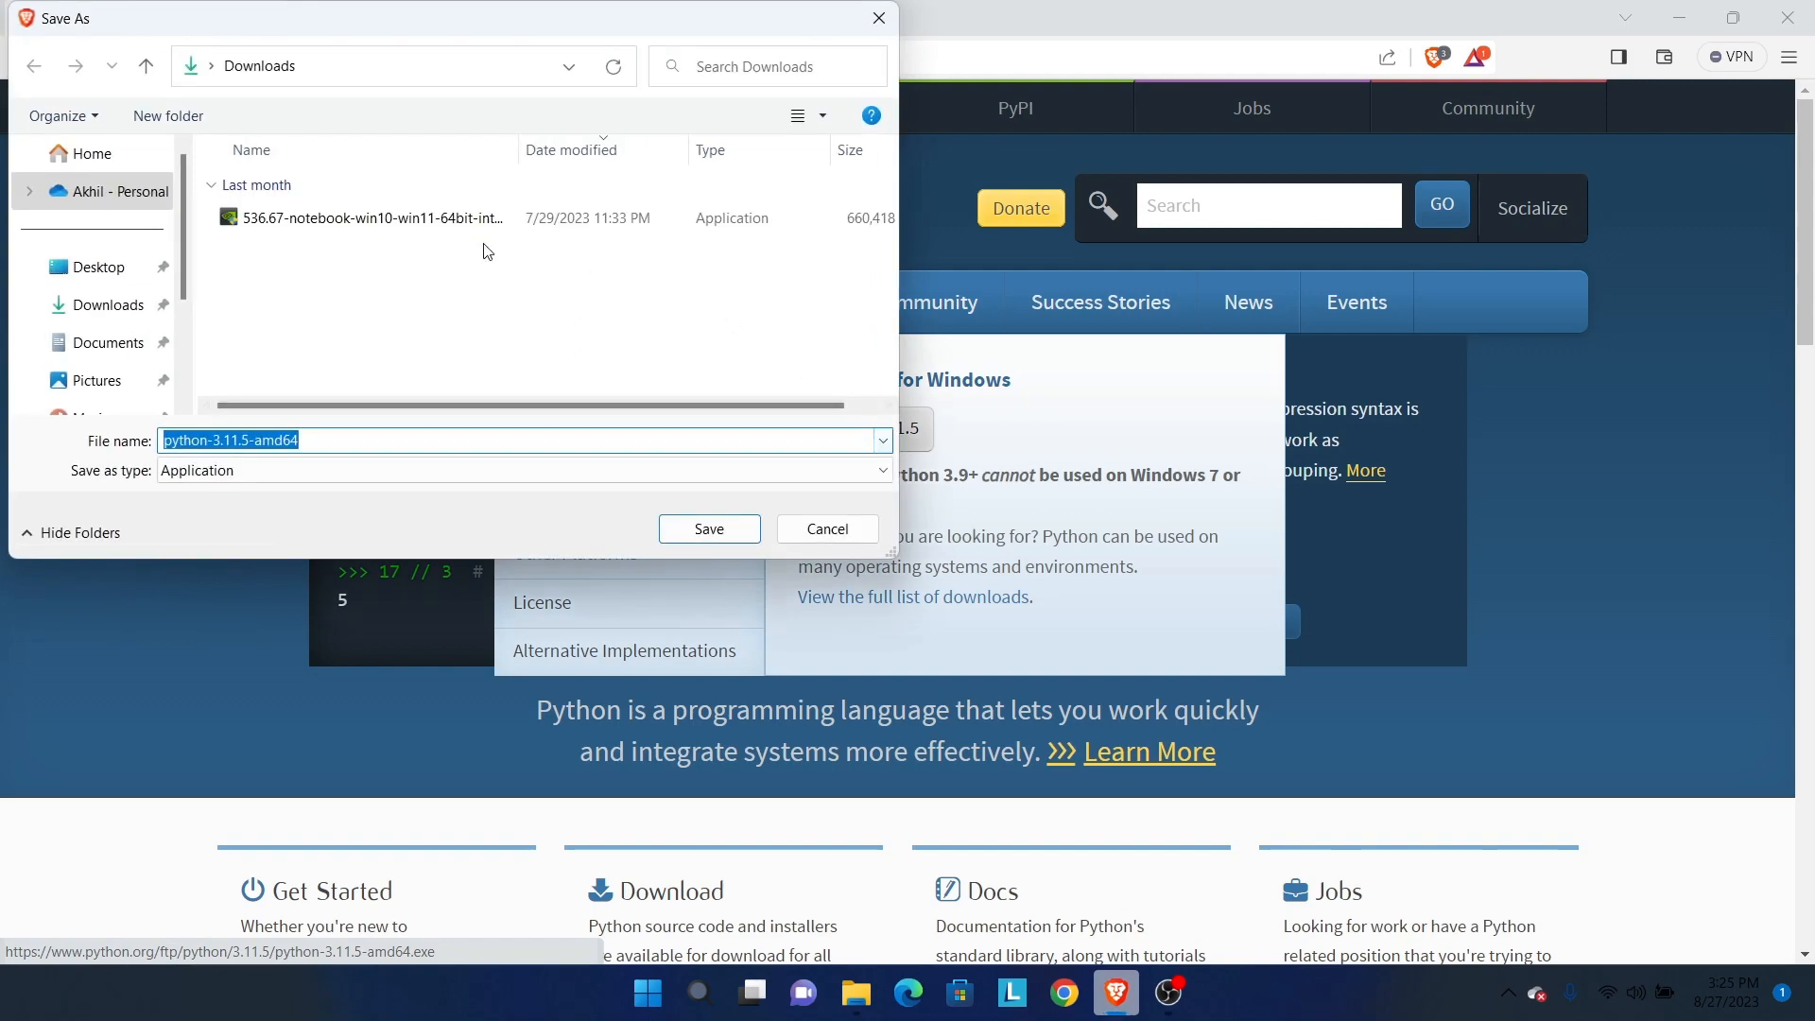
pyautogui.click(728, 537)
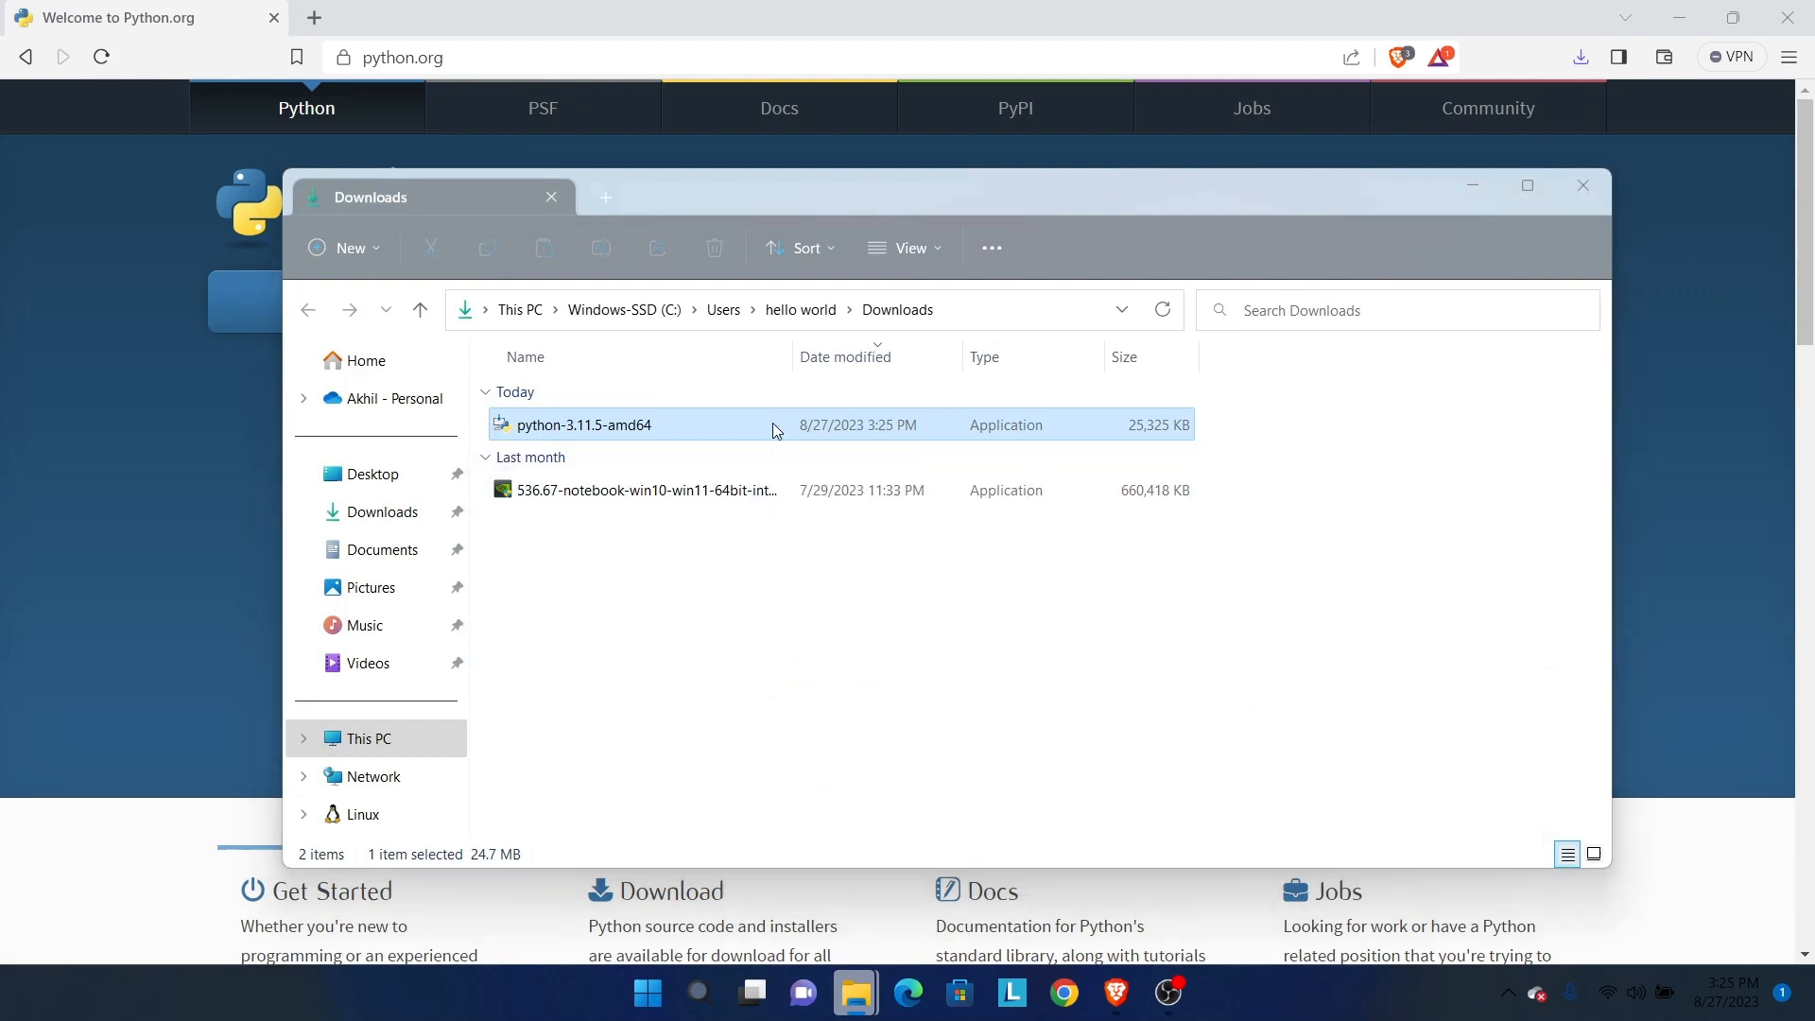
# Install Python from the downloaded python-3.11.5-amd64 file with the default settings, and clear the setup and Downloads windows from view.
pyautogui.doubleClick(773, 423)
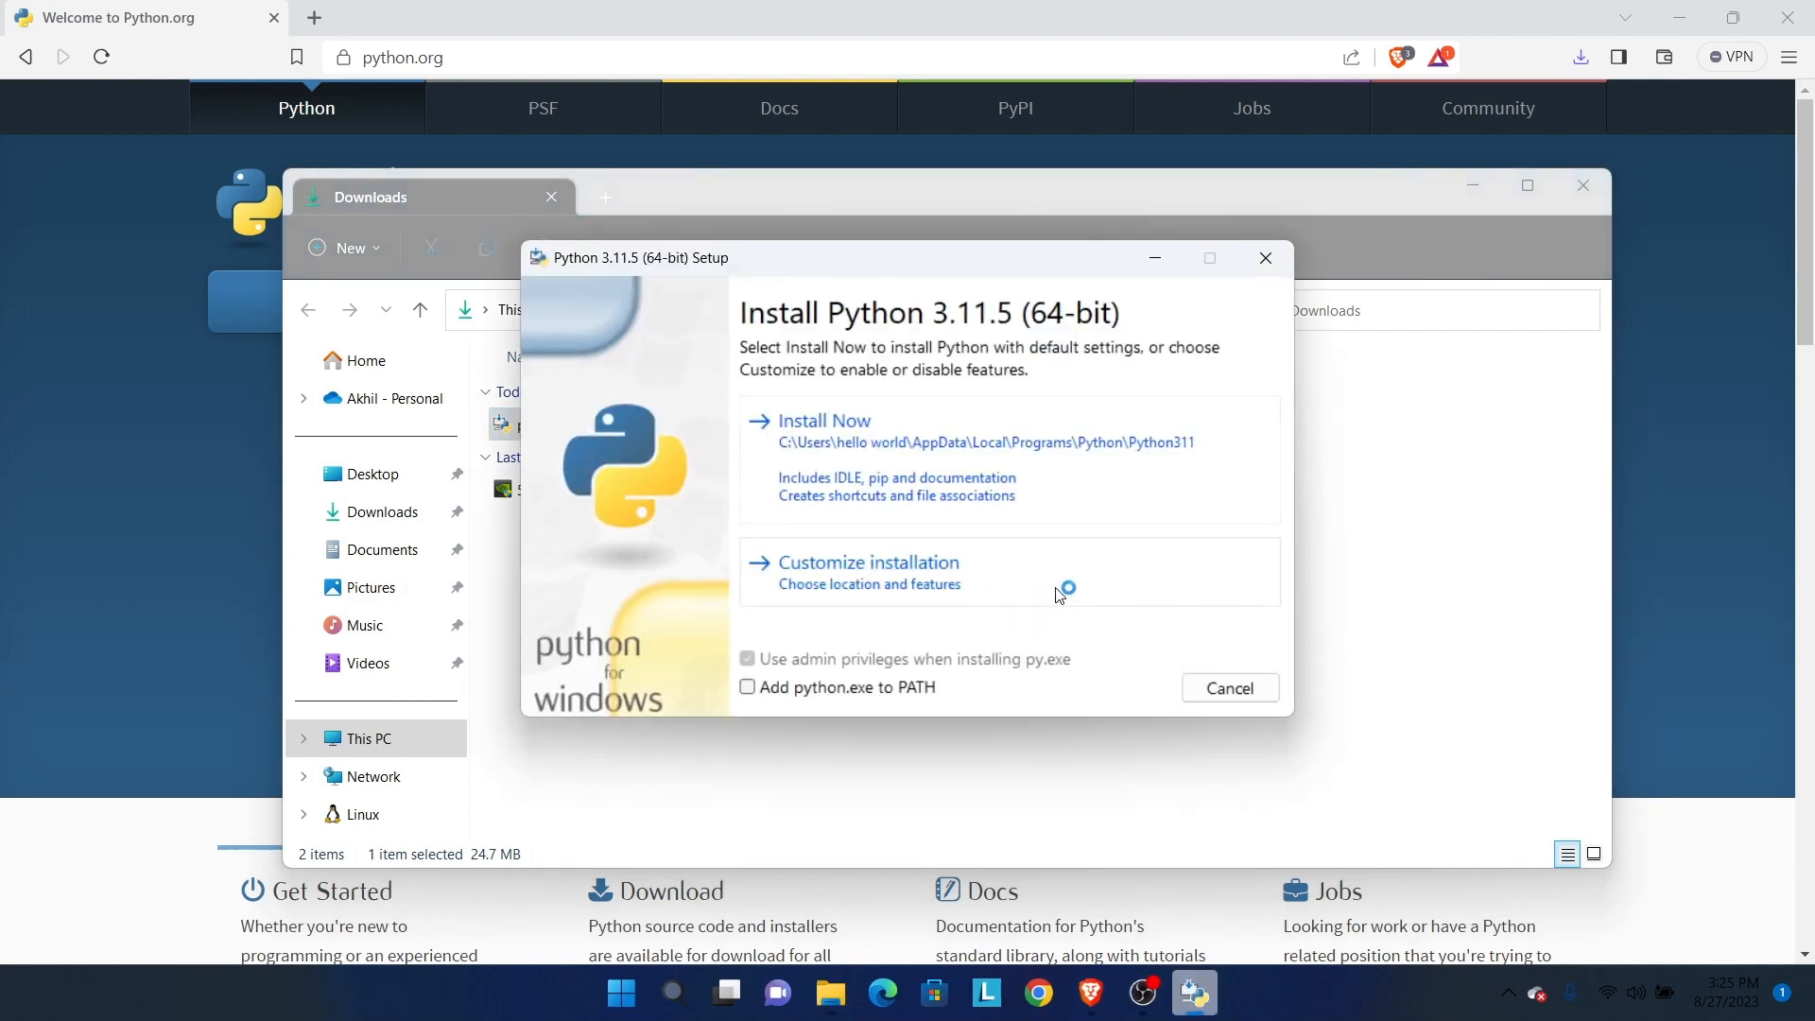
pyautogui.click(858, 435)
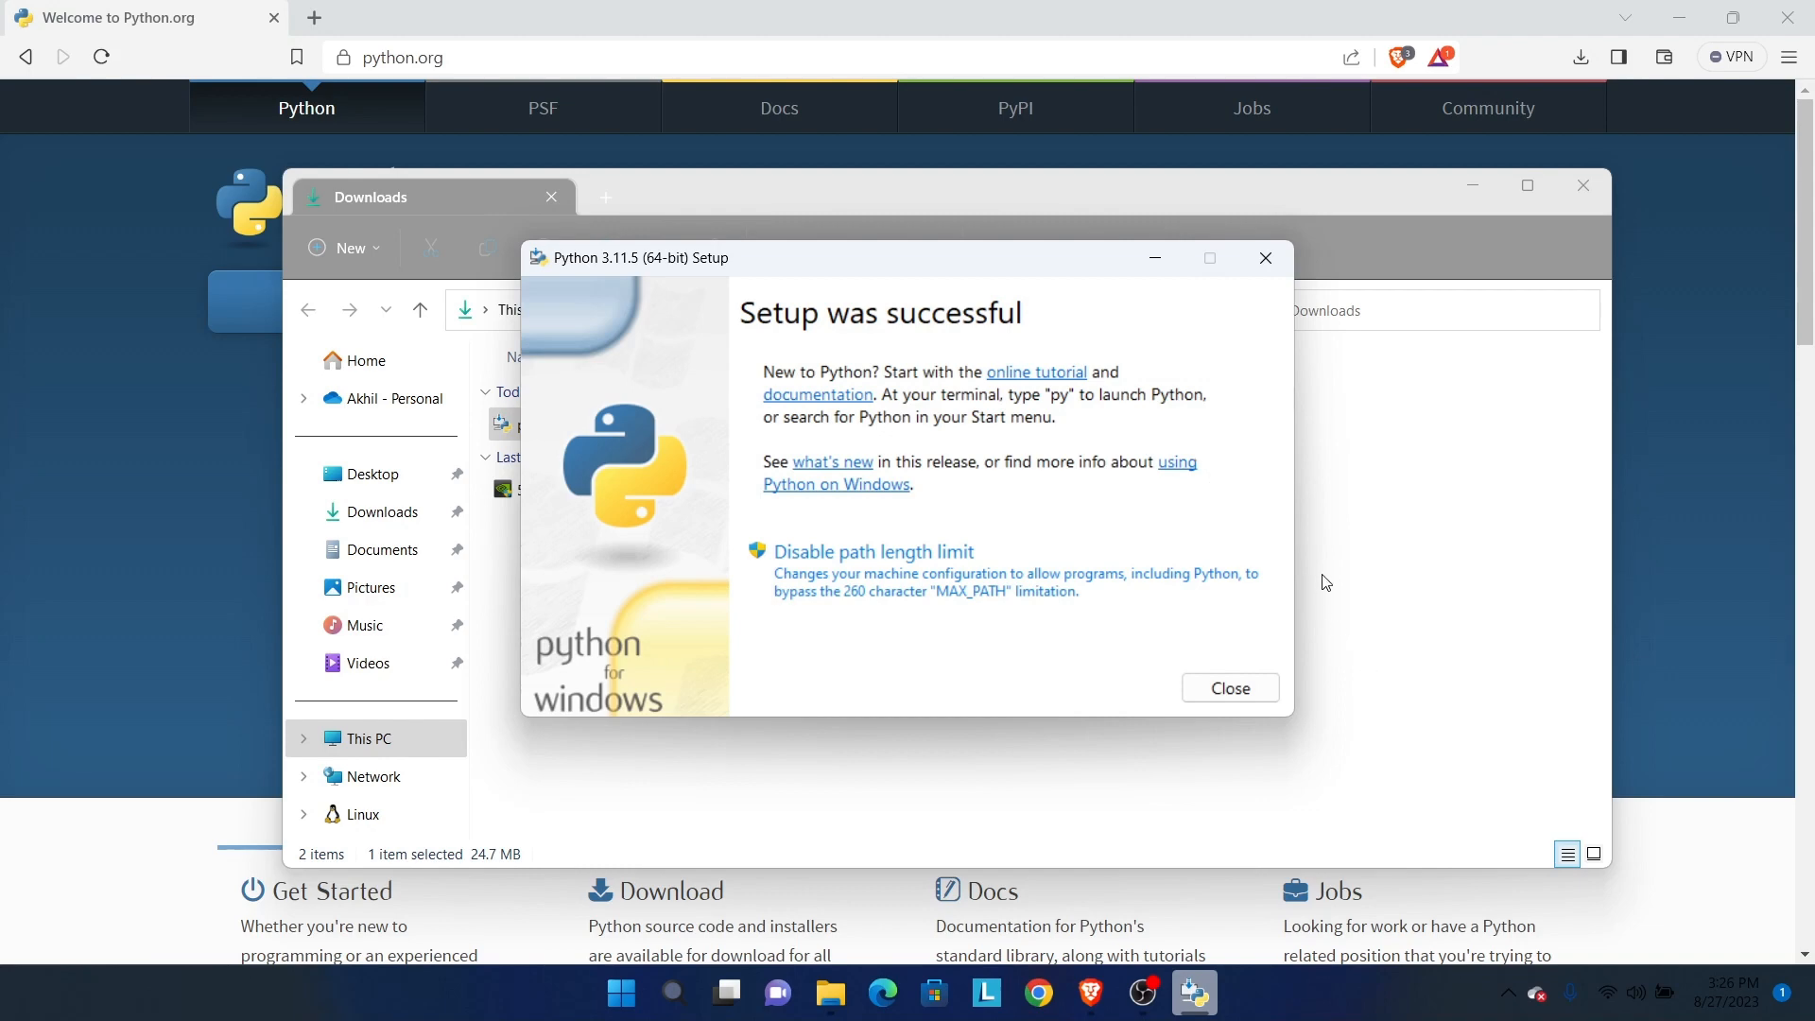
pyautogui.click(1230, 688)
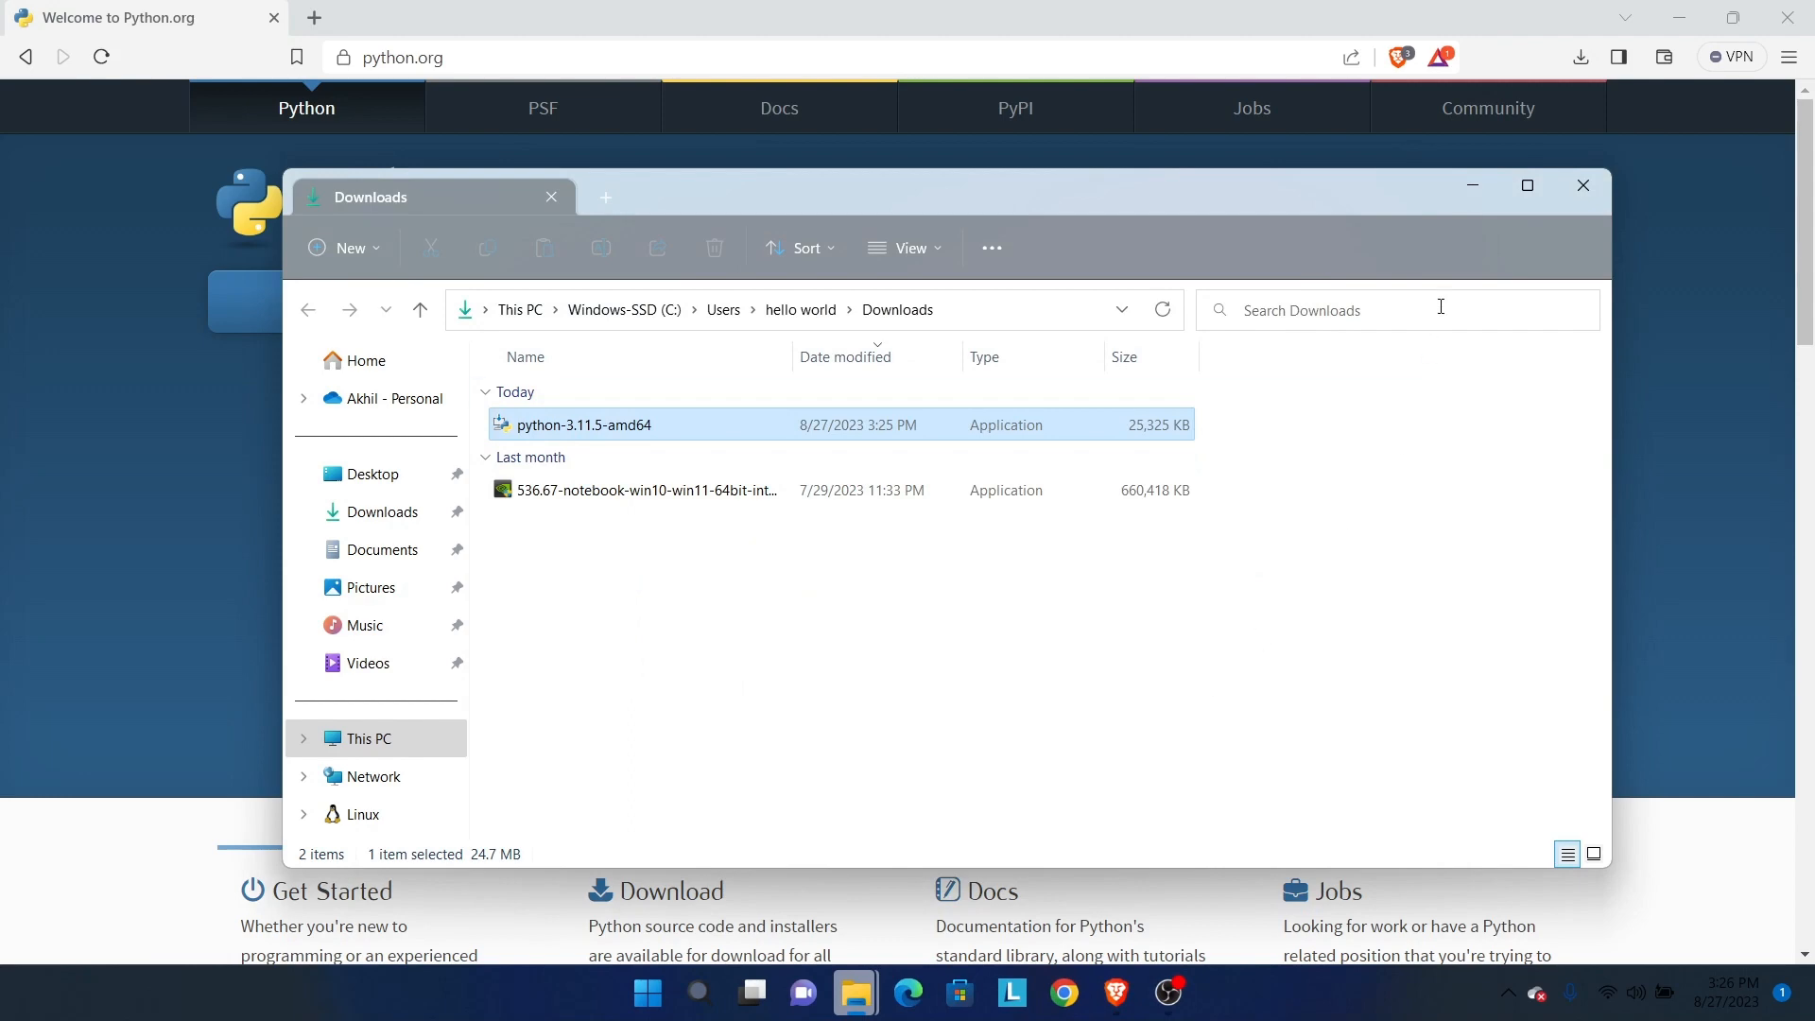
pyautogui.click(1483, 192)
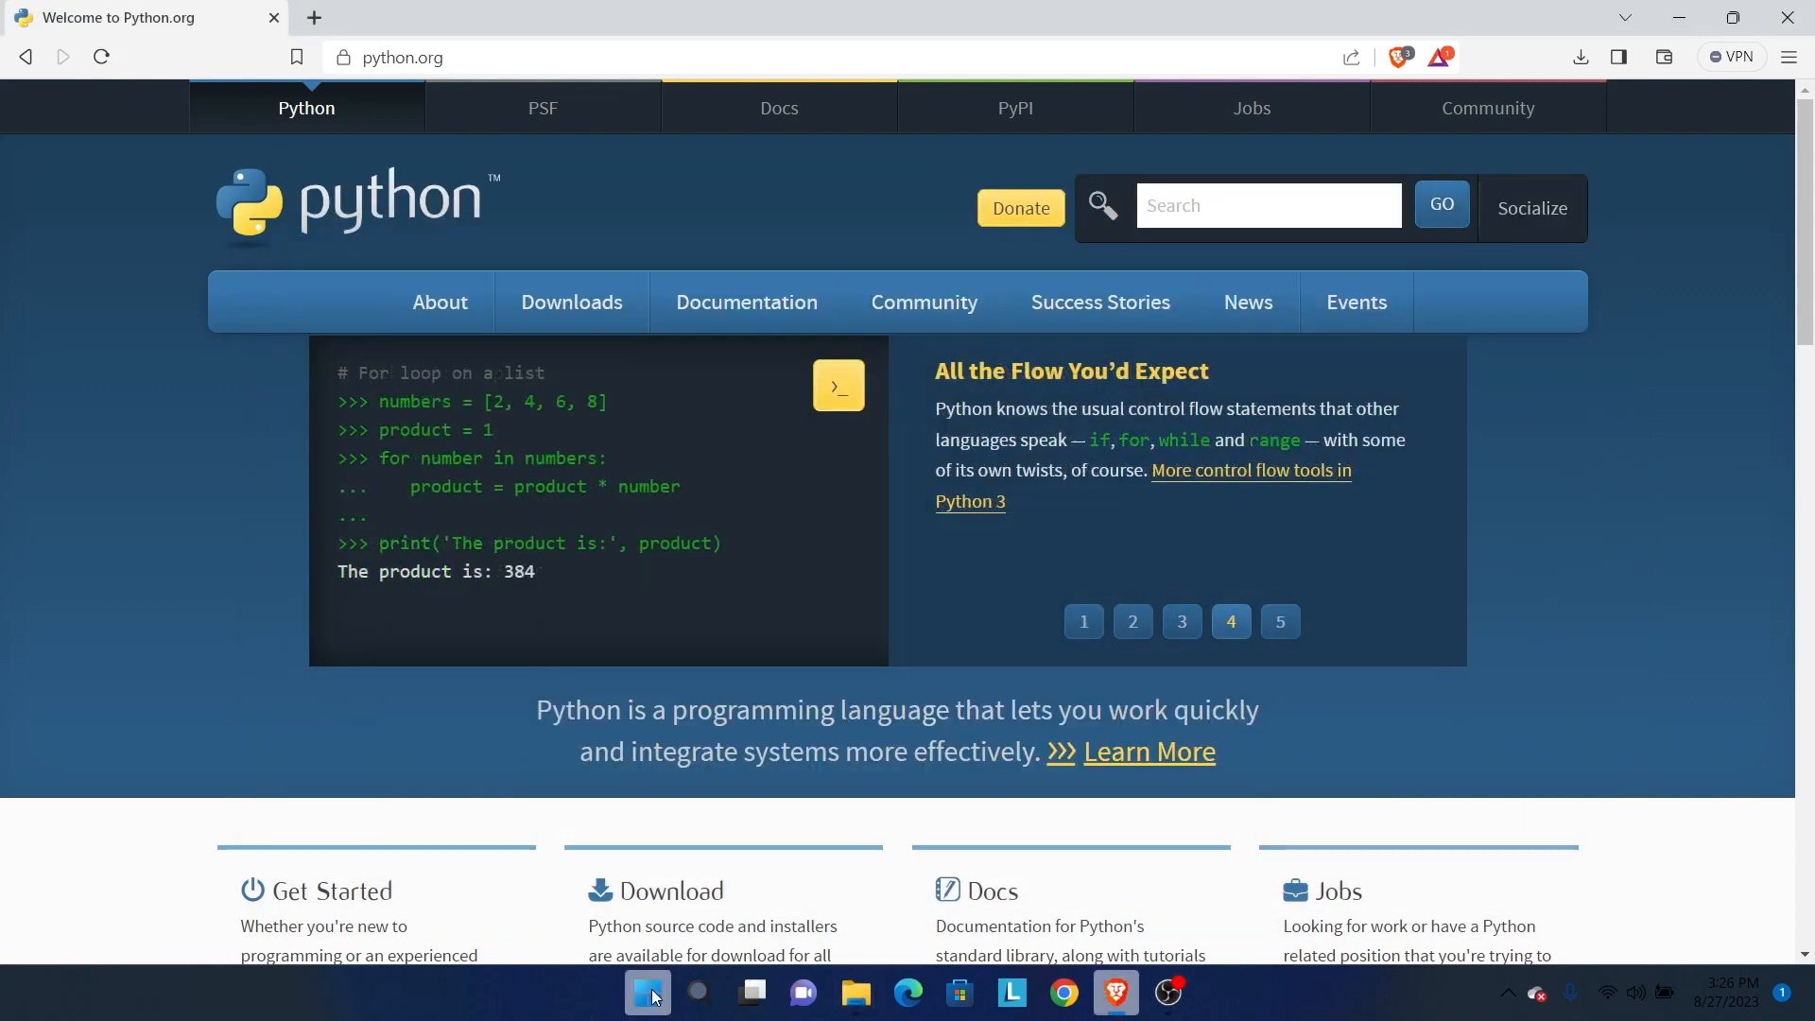
# Search the installed programs for "pyth" and launch the Python 3.11 (64-bit) app.
pyautogui.click(652, 995)
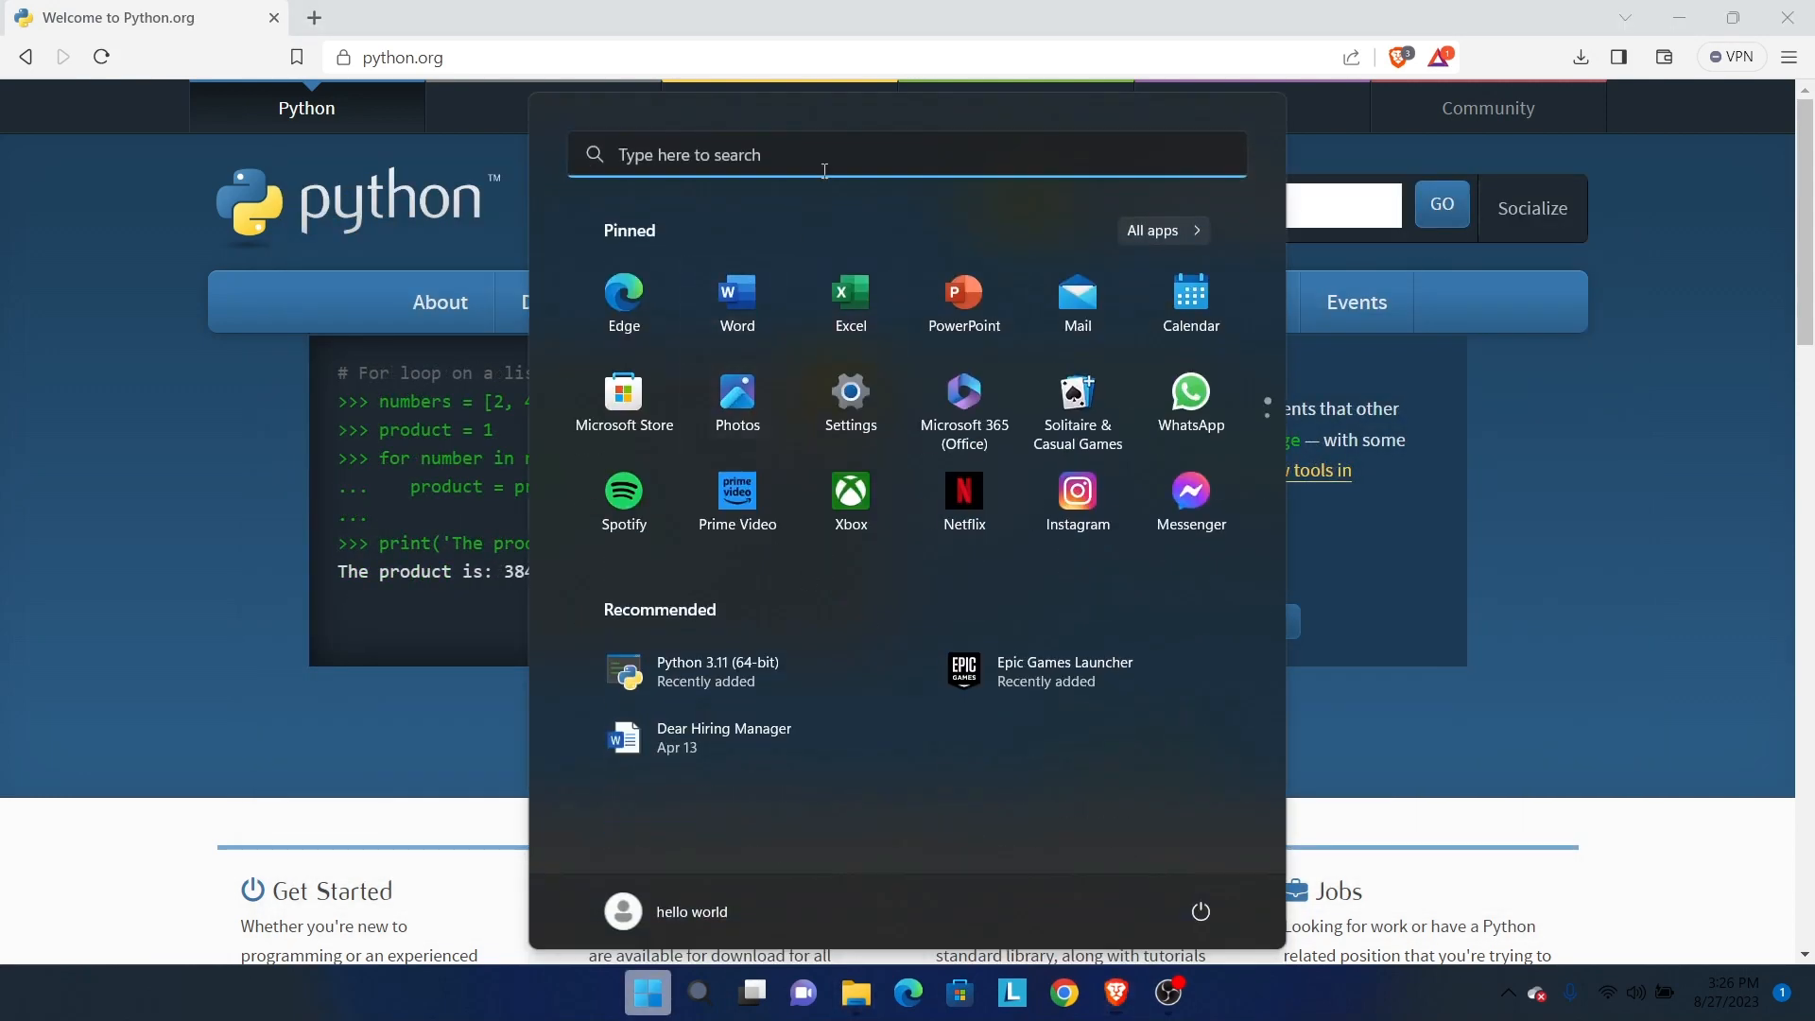
pyautogui.click(824, 170)
pyautogui.write('p')
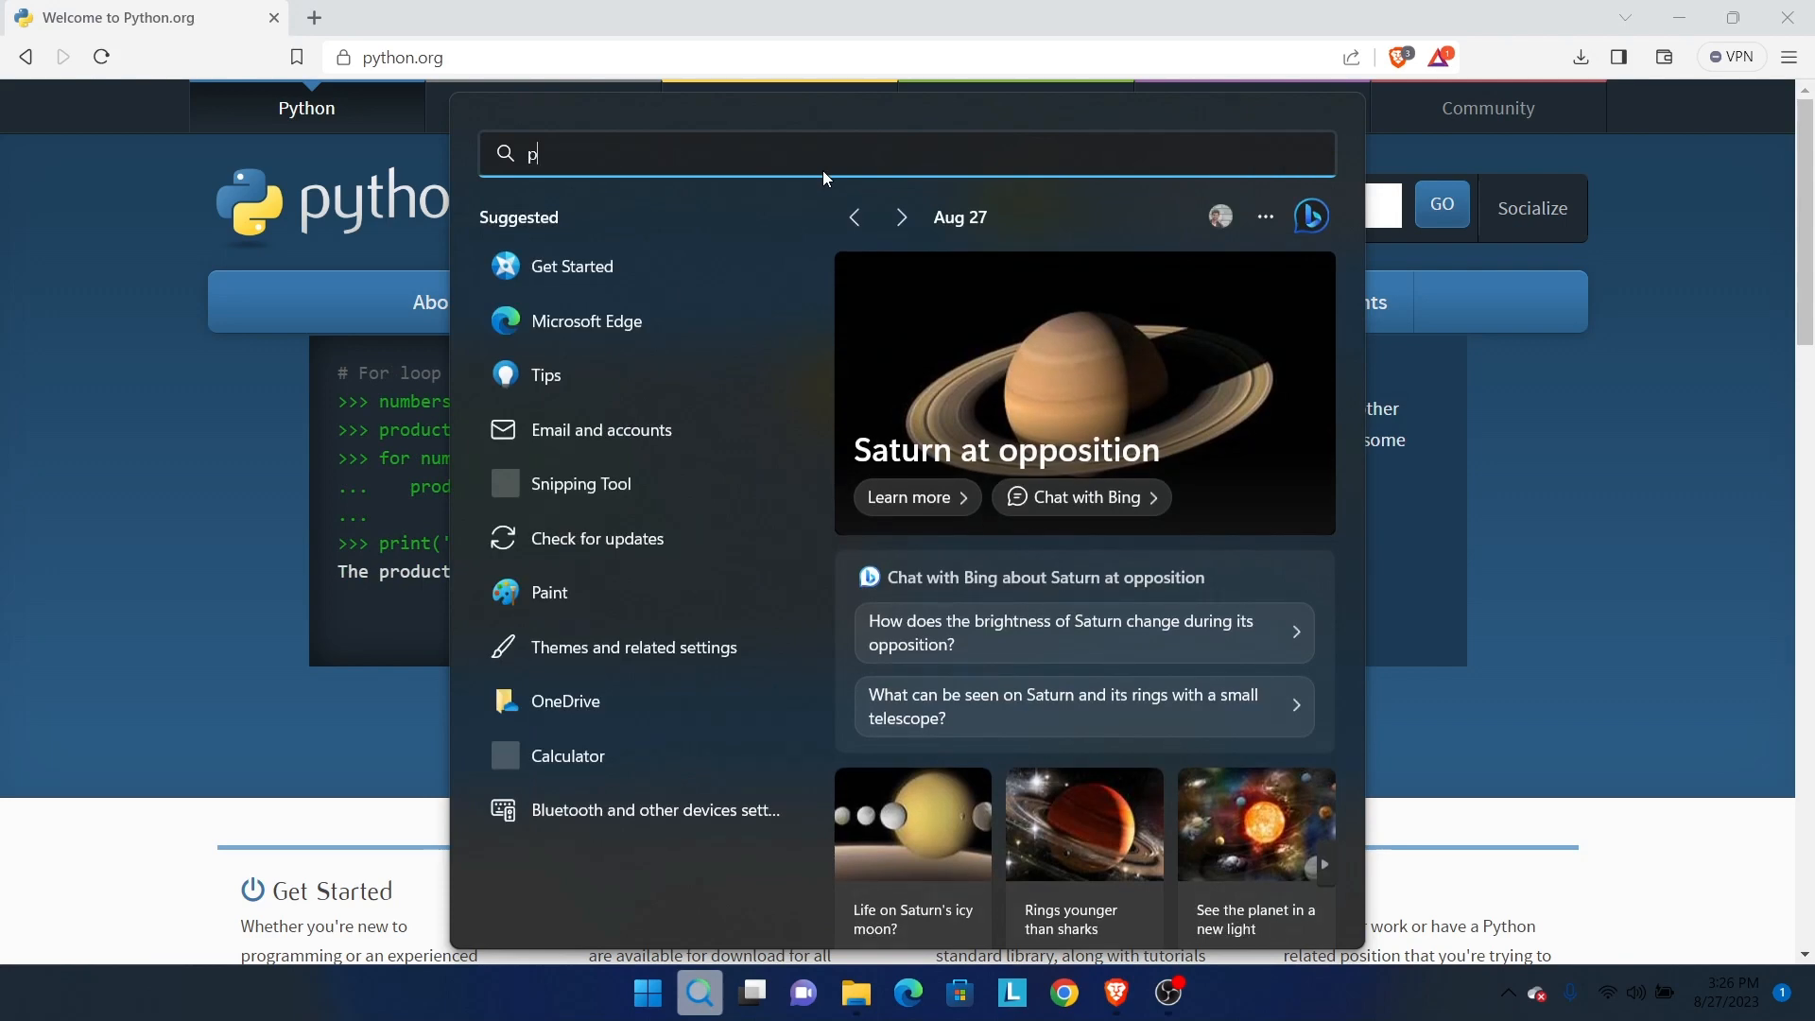
pyautogui.write('yth')
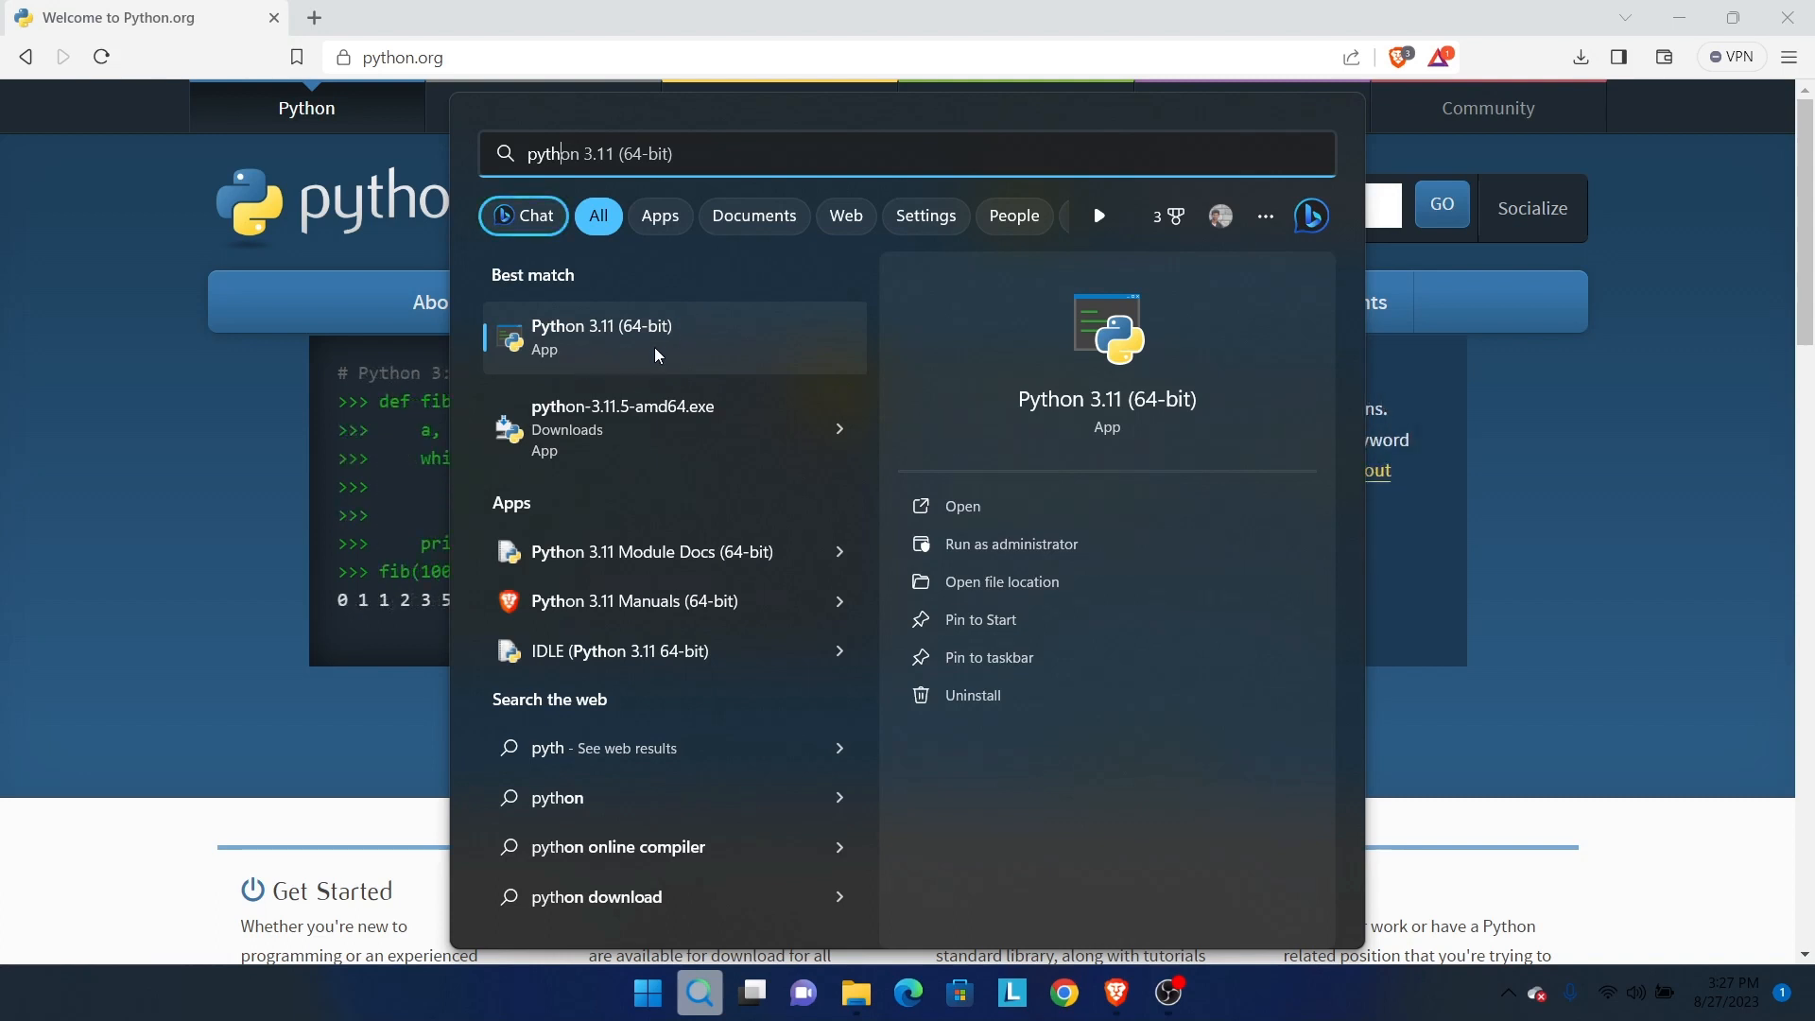
pyautogui.click(990, 506)
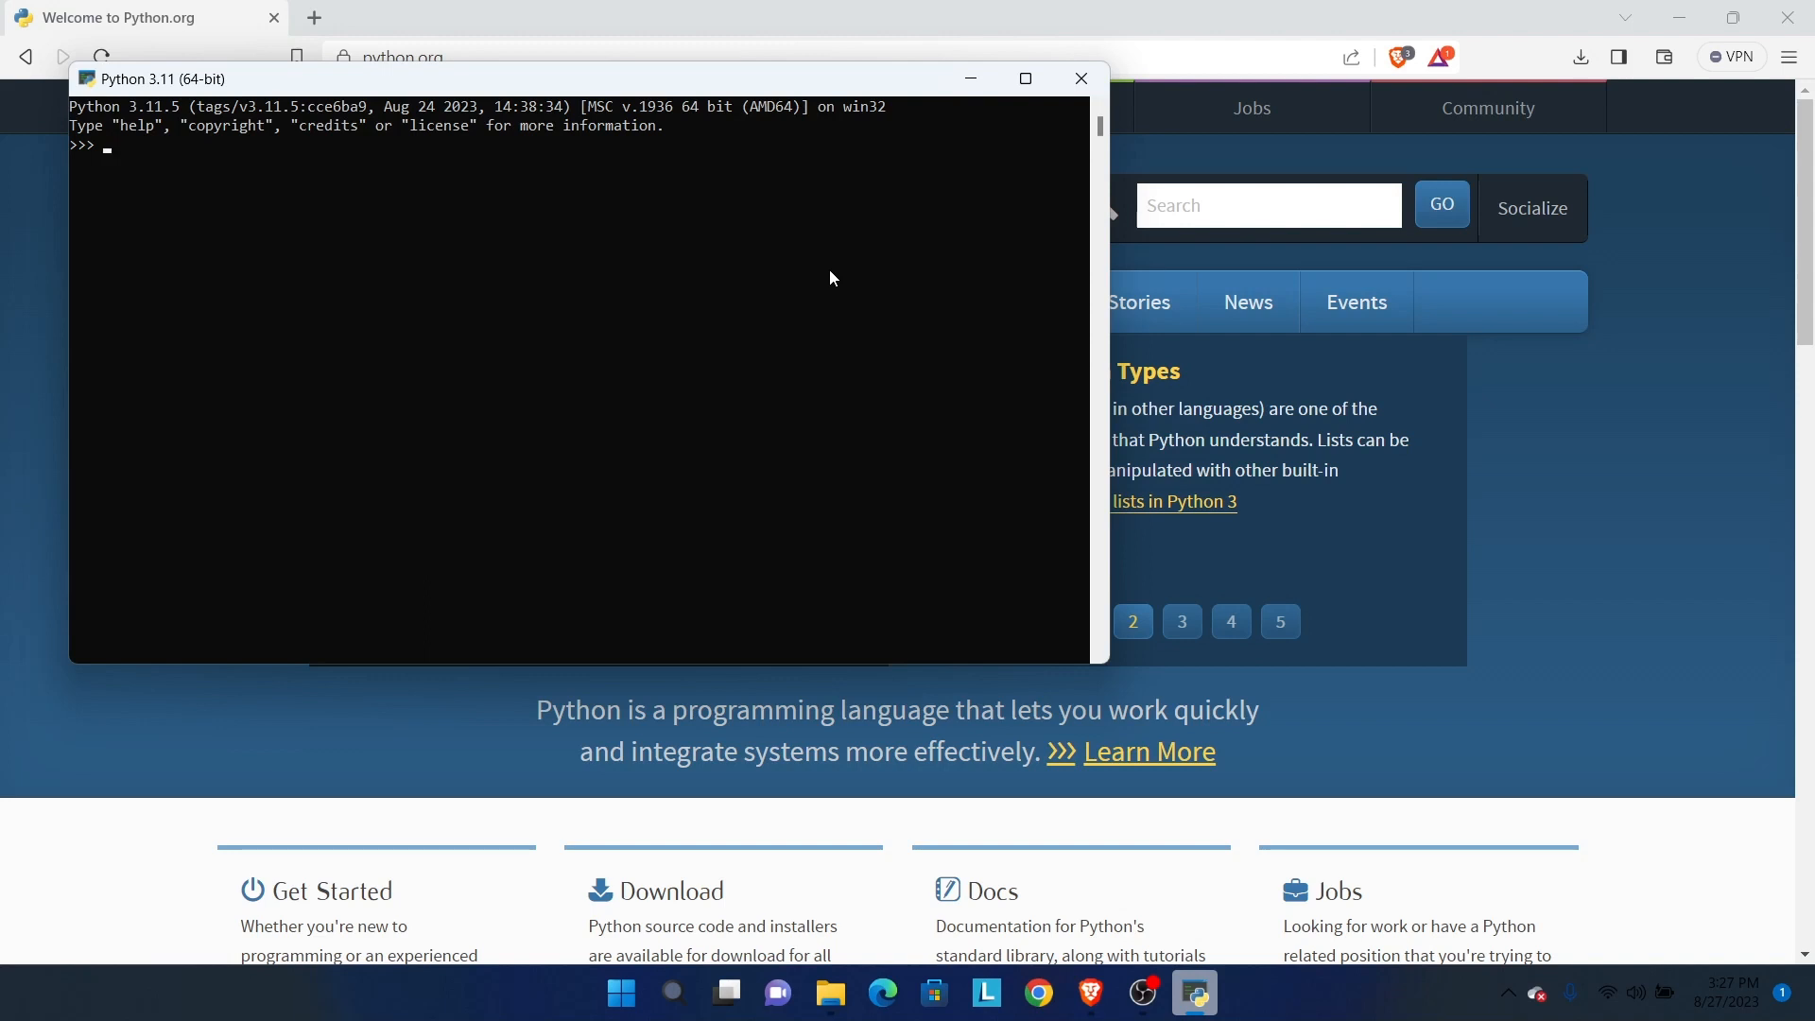
# Begin a print statement at the Python prompt with the text print("hello all Wellcome to Hello world channal.
pyautogui.write('p')
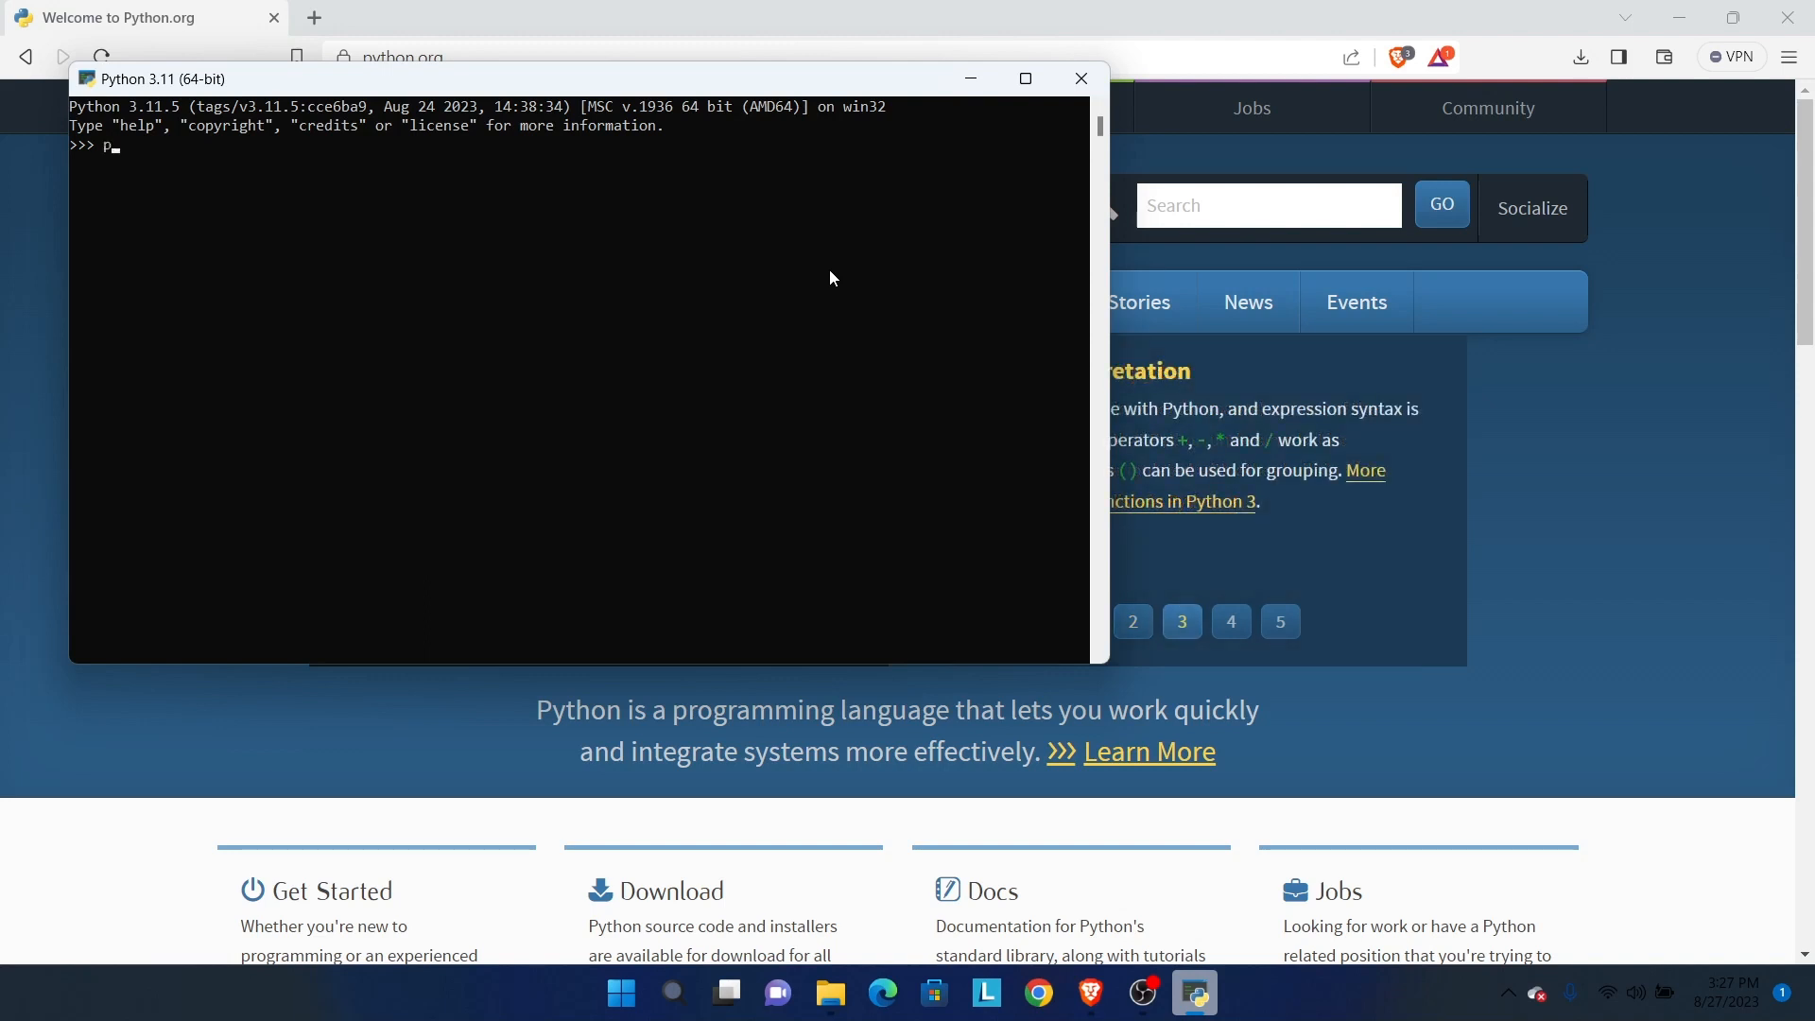
pyautogui.write('riny')
pyautogui.write('(')
pyautogui.write('"hello ')
pyautogui.write('all ')
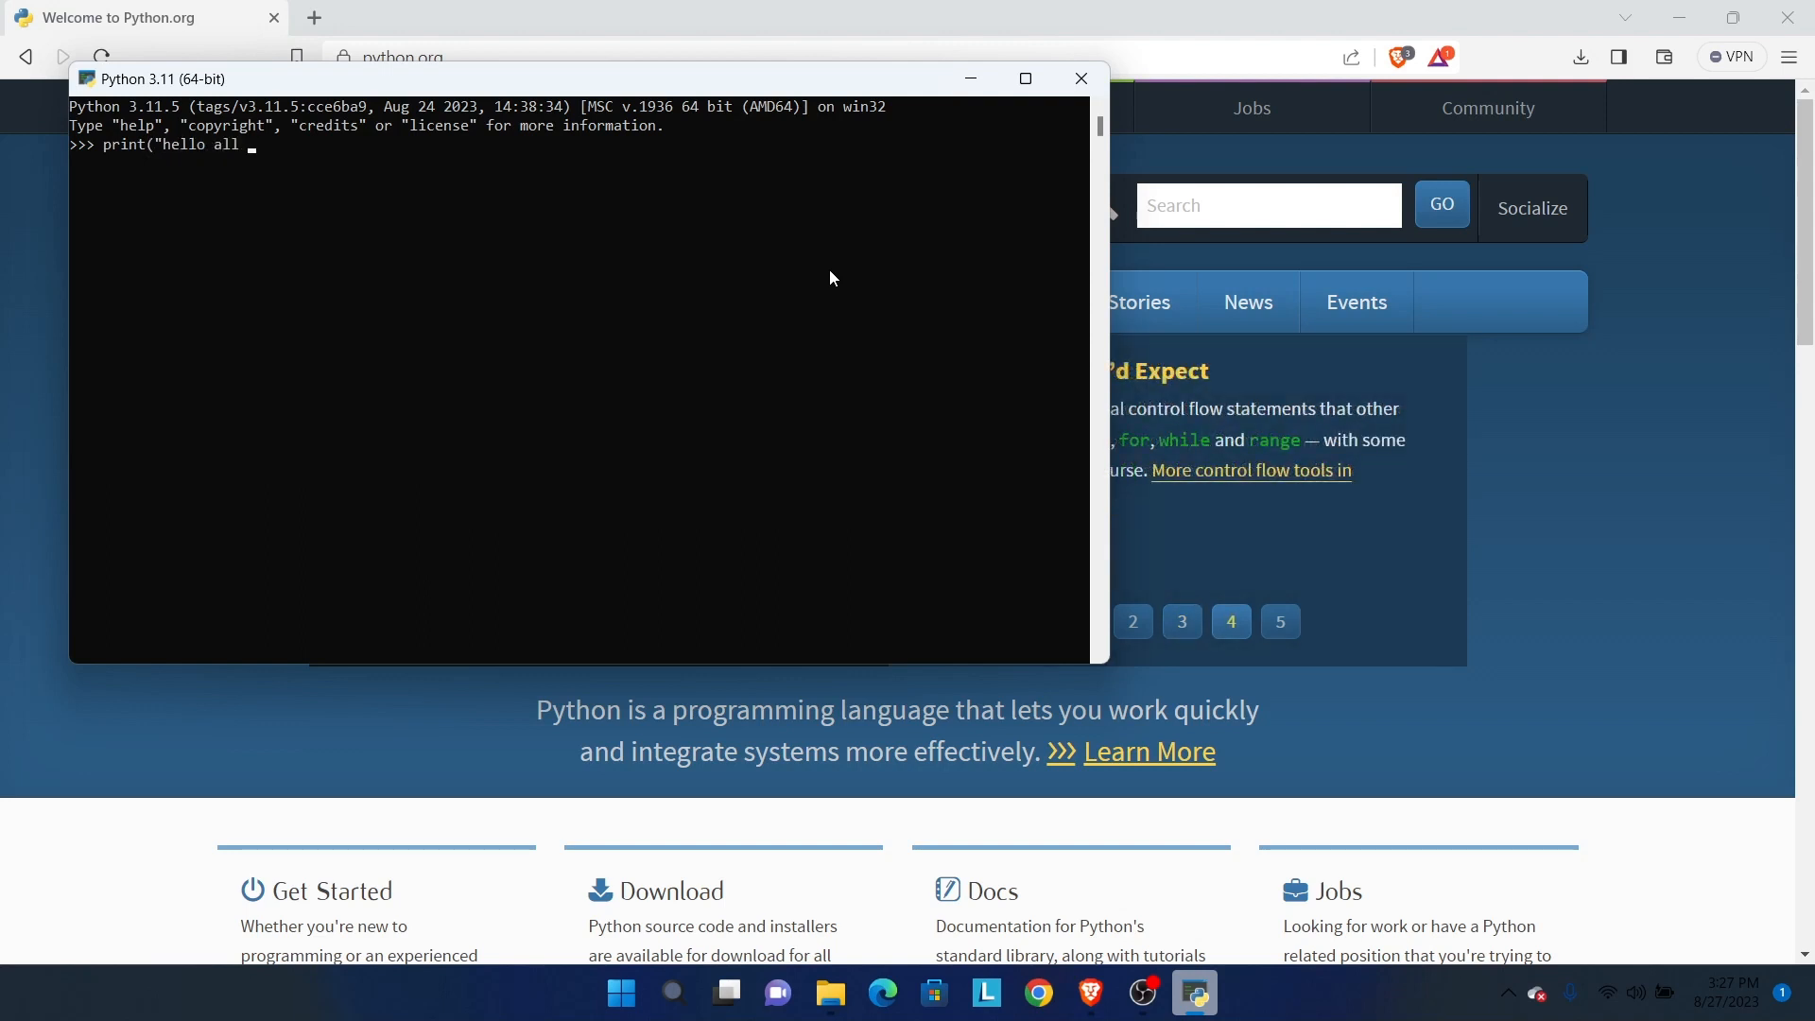
pyautogui.write('Well')
pyautogui.write('come to')
pyautogui.write(' Hello ')
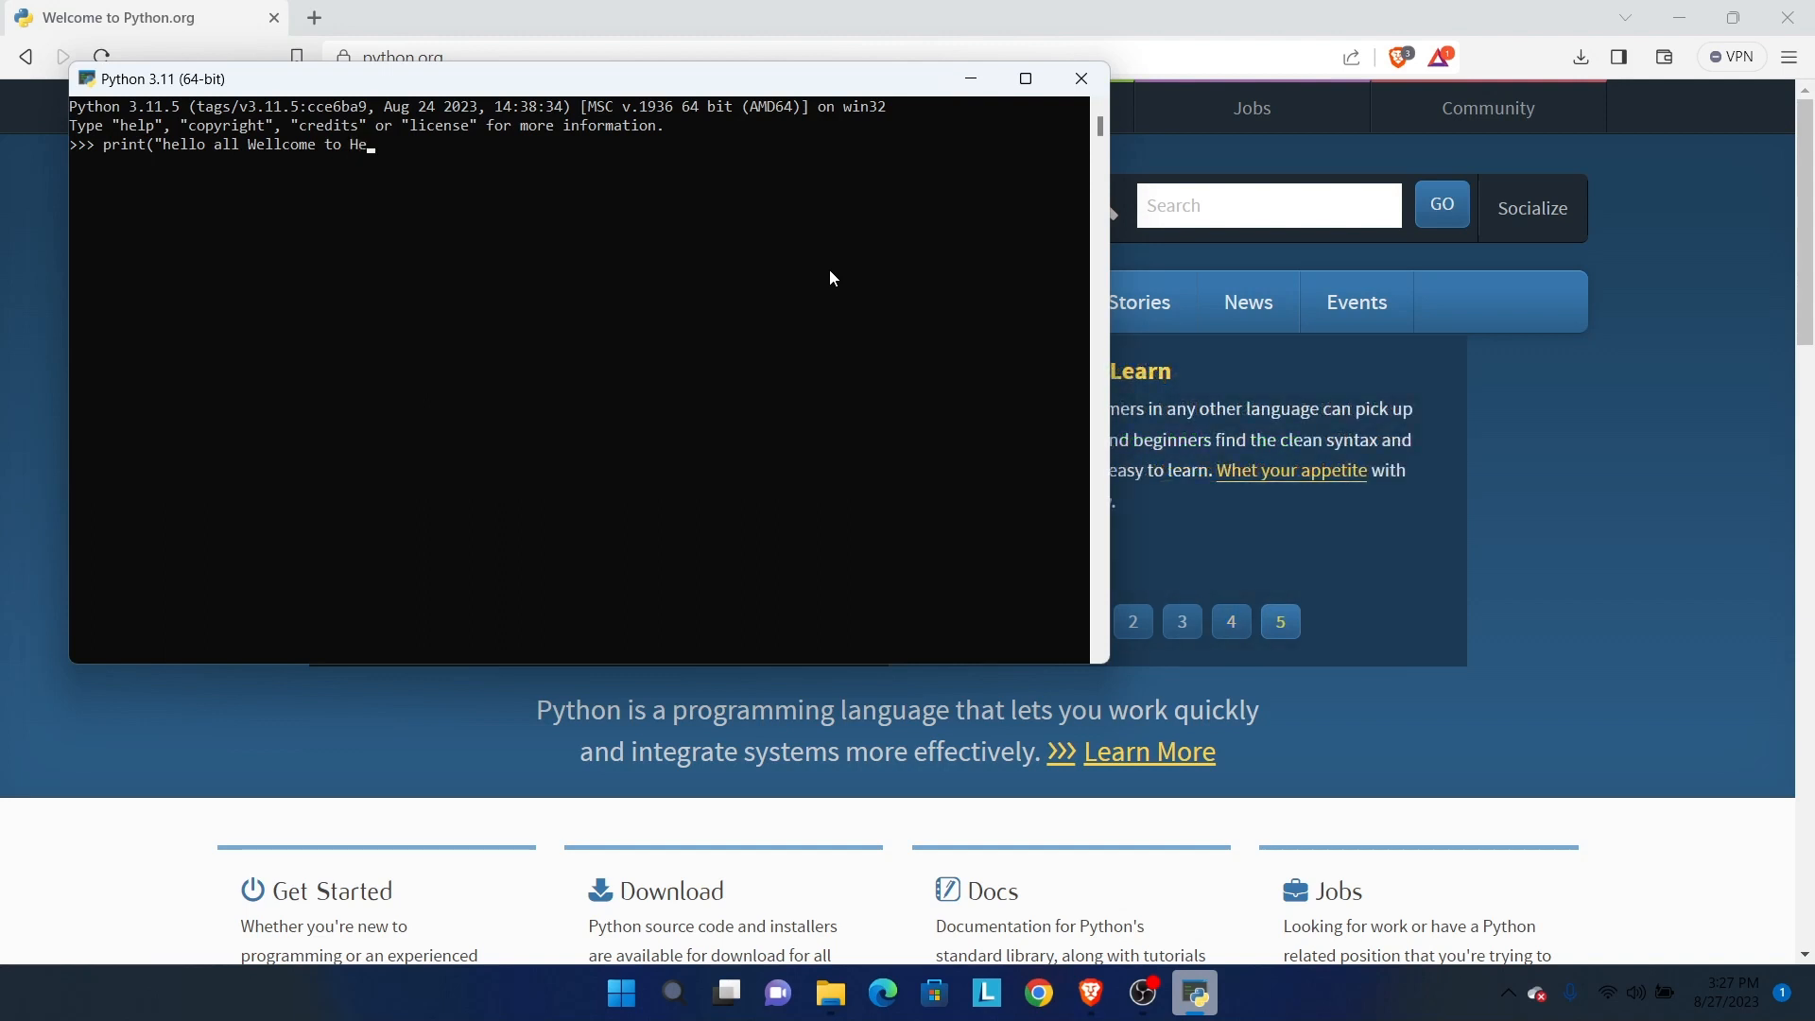
pyautogui.write('world channal.')
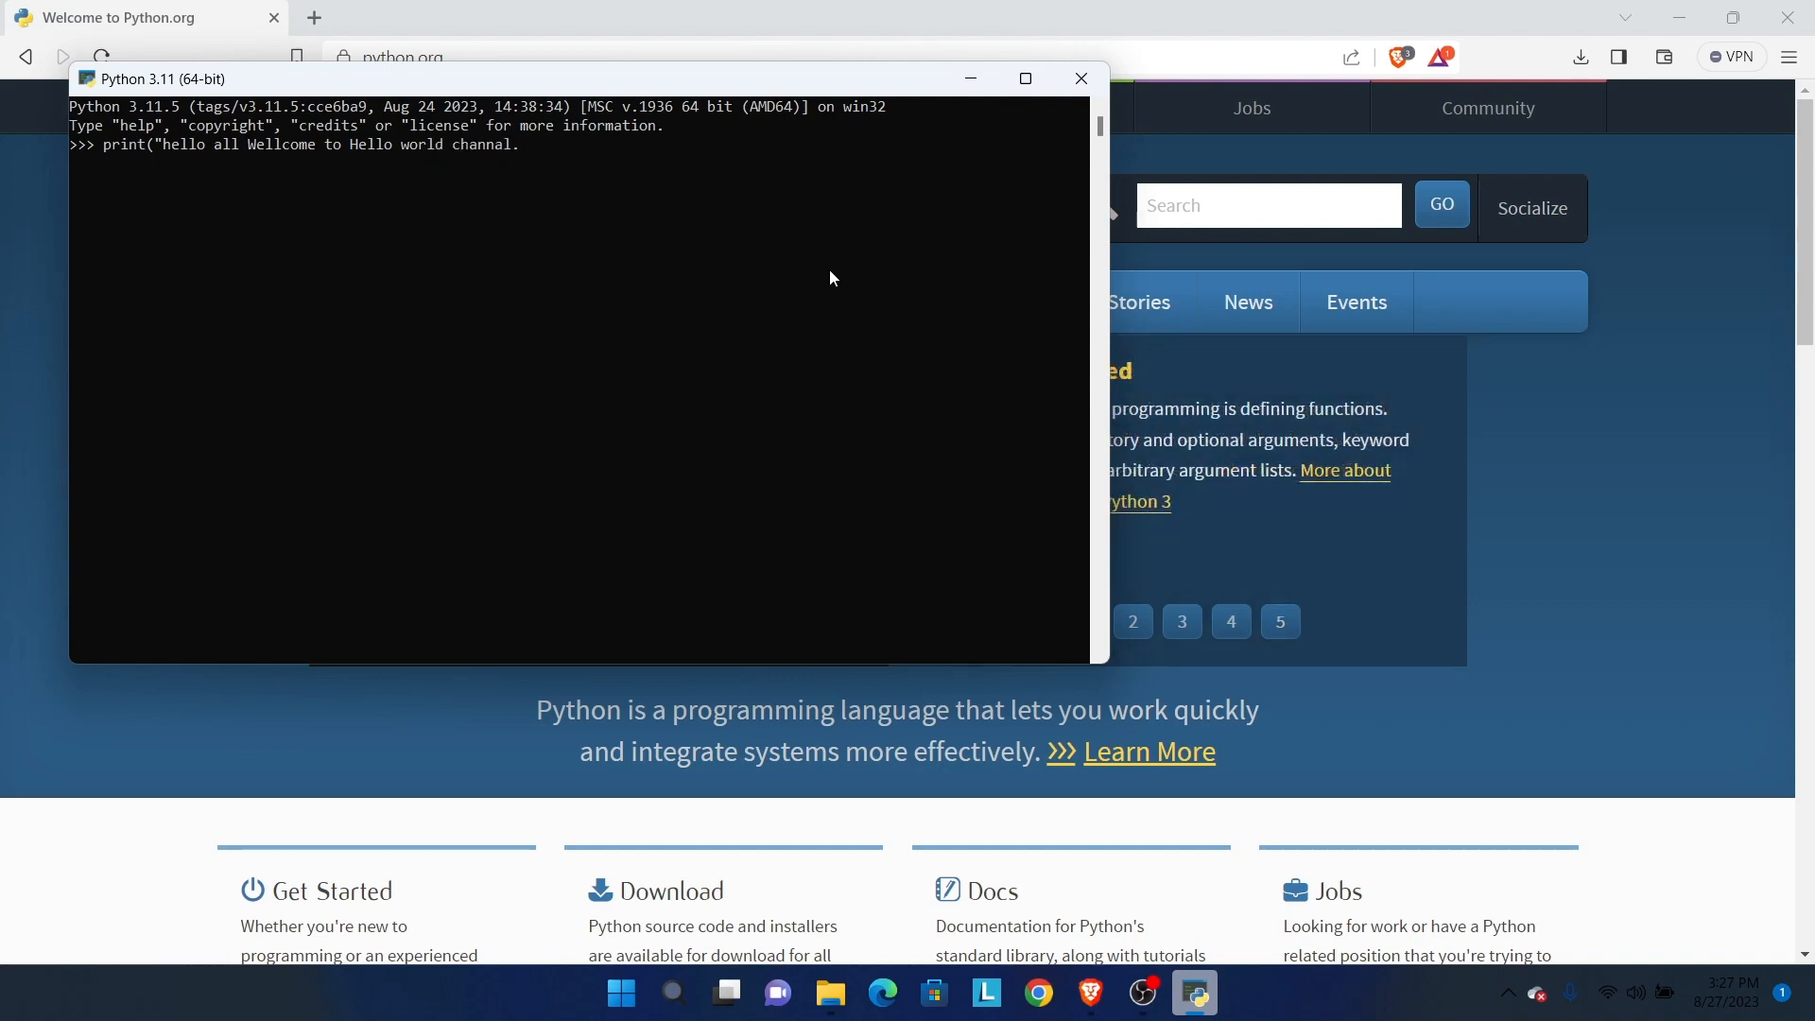
# Complete the print string with " I hope you like the video please Like Share and Subscribe to Hello World")" and run the statement.
pyautogui.write(' I hope you like the vide')
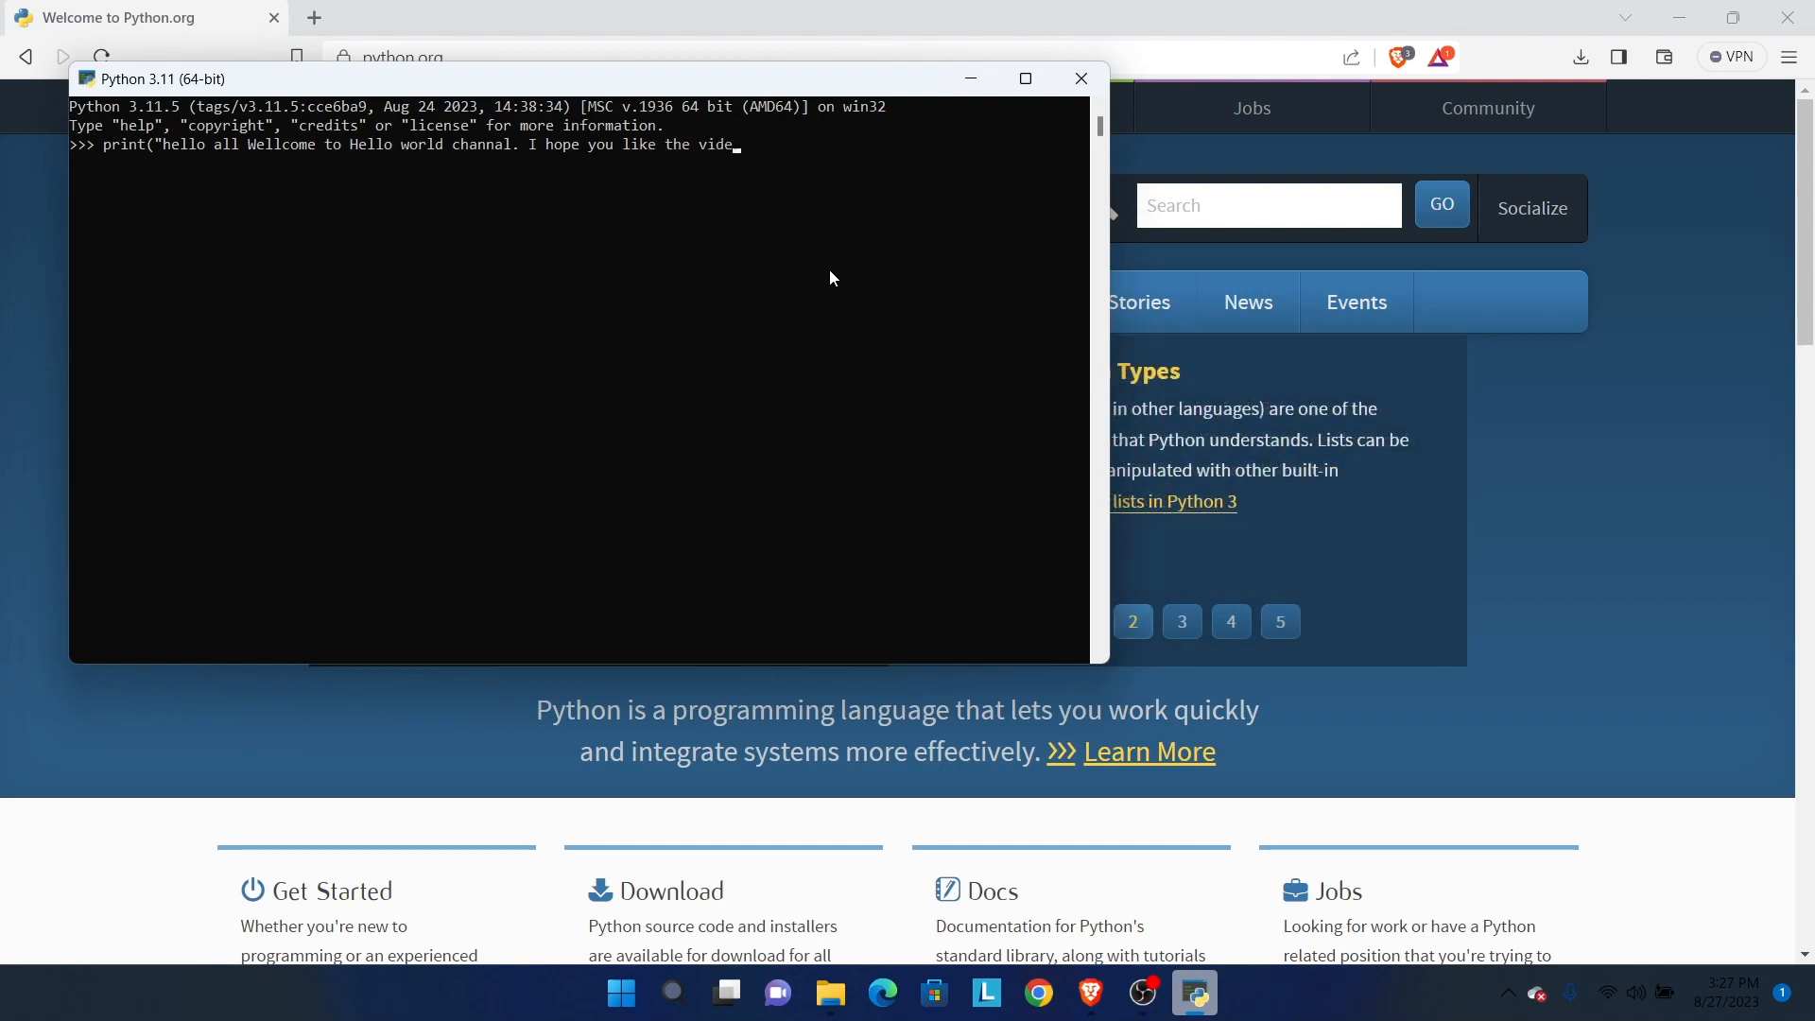
pyautogui.press('BackSpace')
pyautogui.write('eo please')
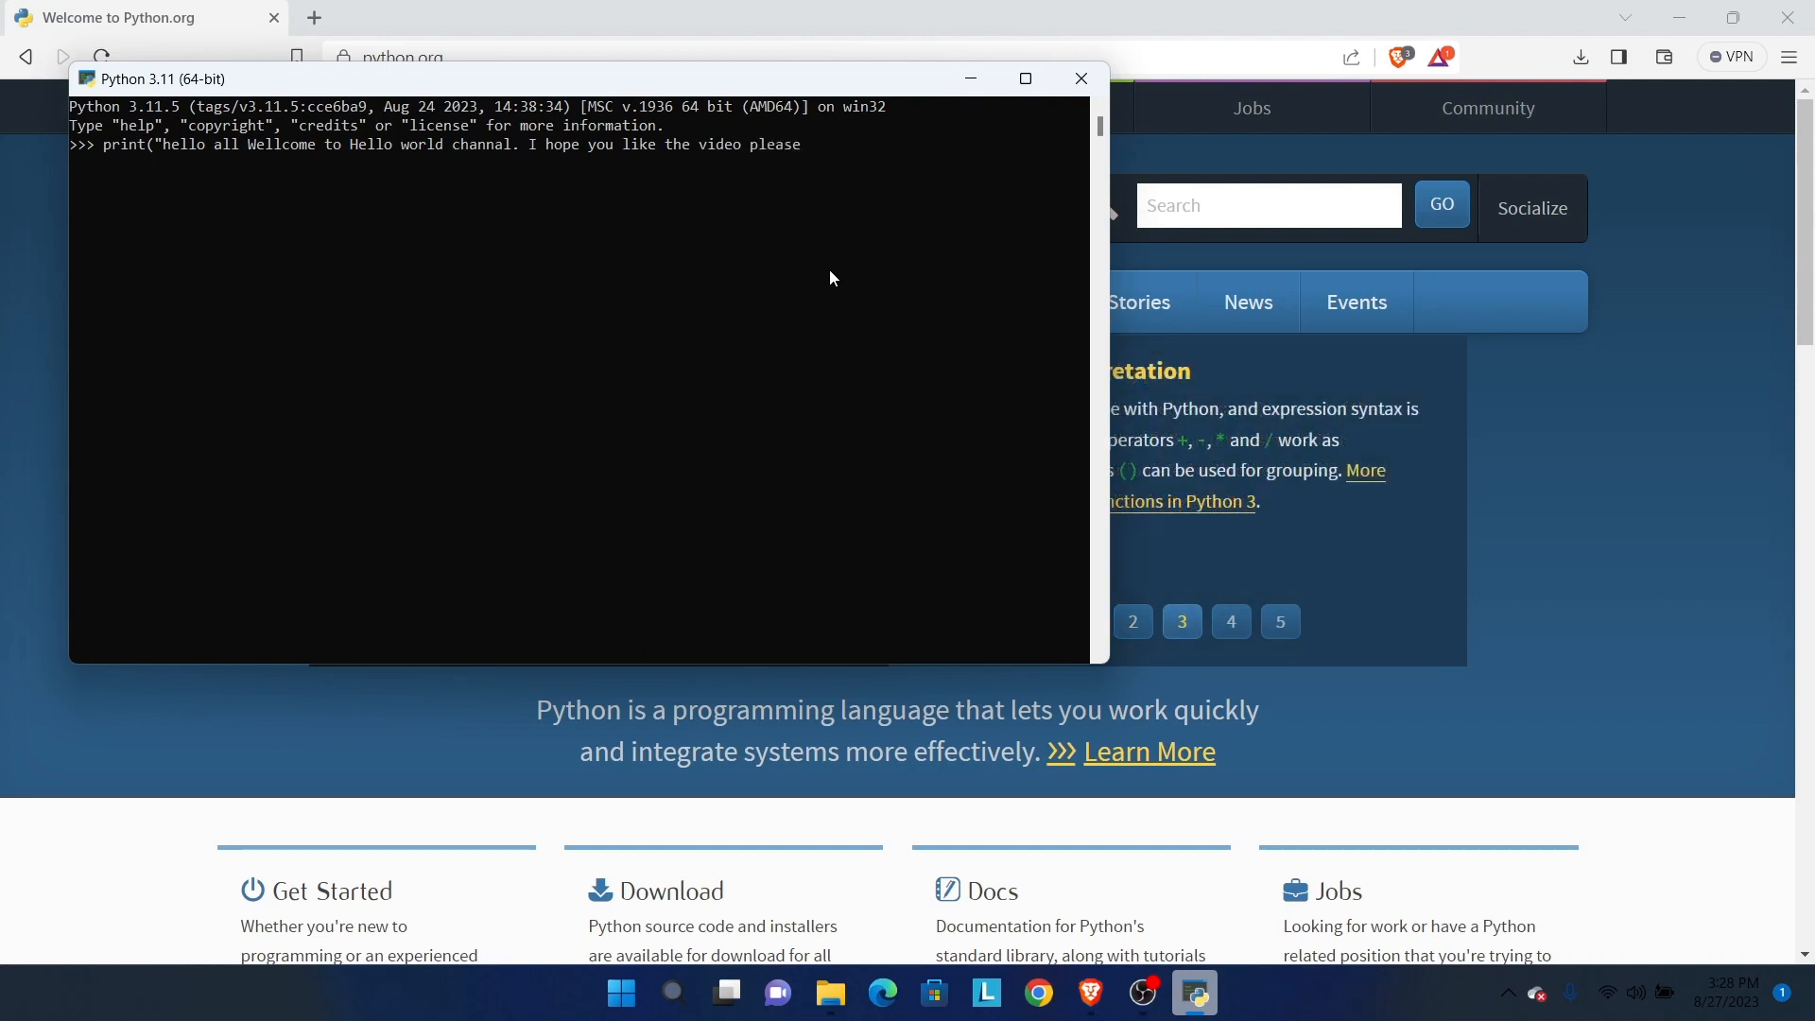
pyautogui.write(' Like Share and Su')
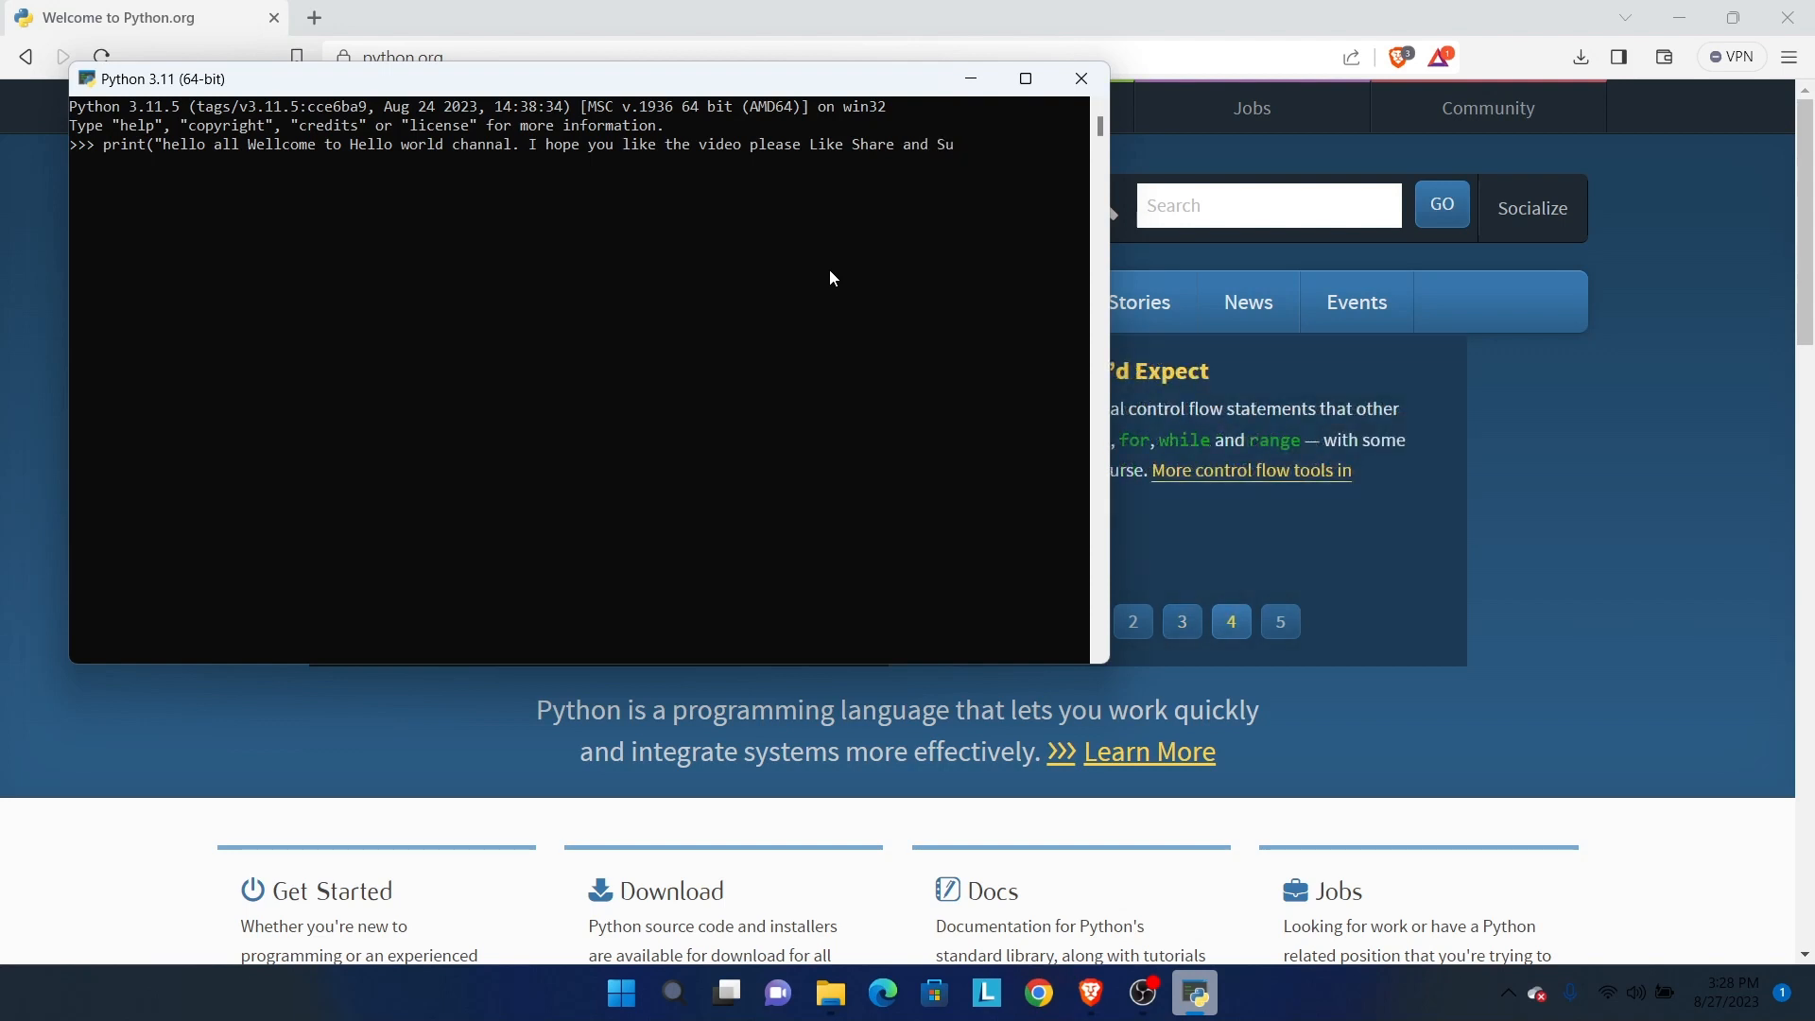
pyautogui.write('bscribe to Hello')
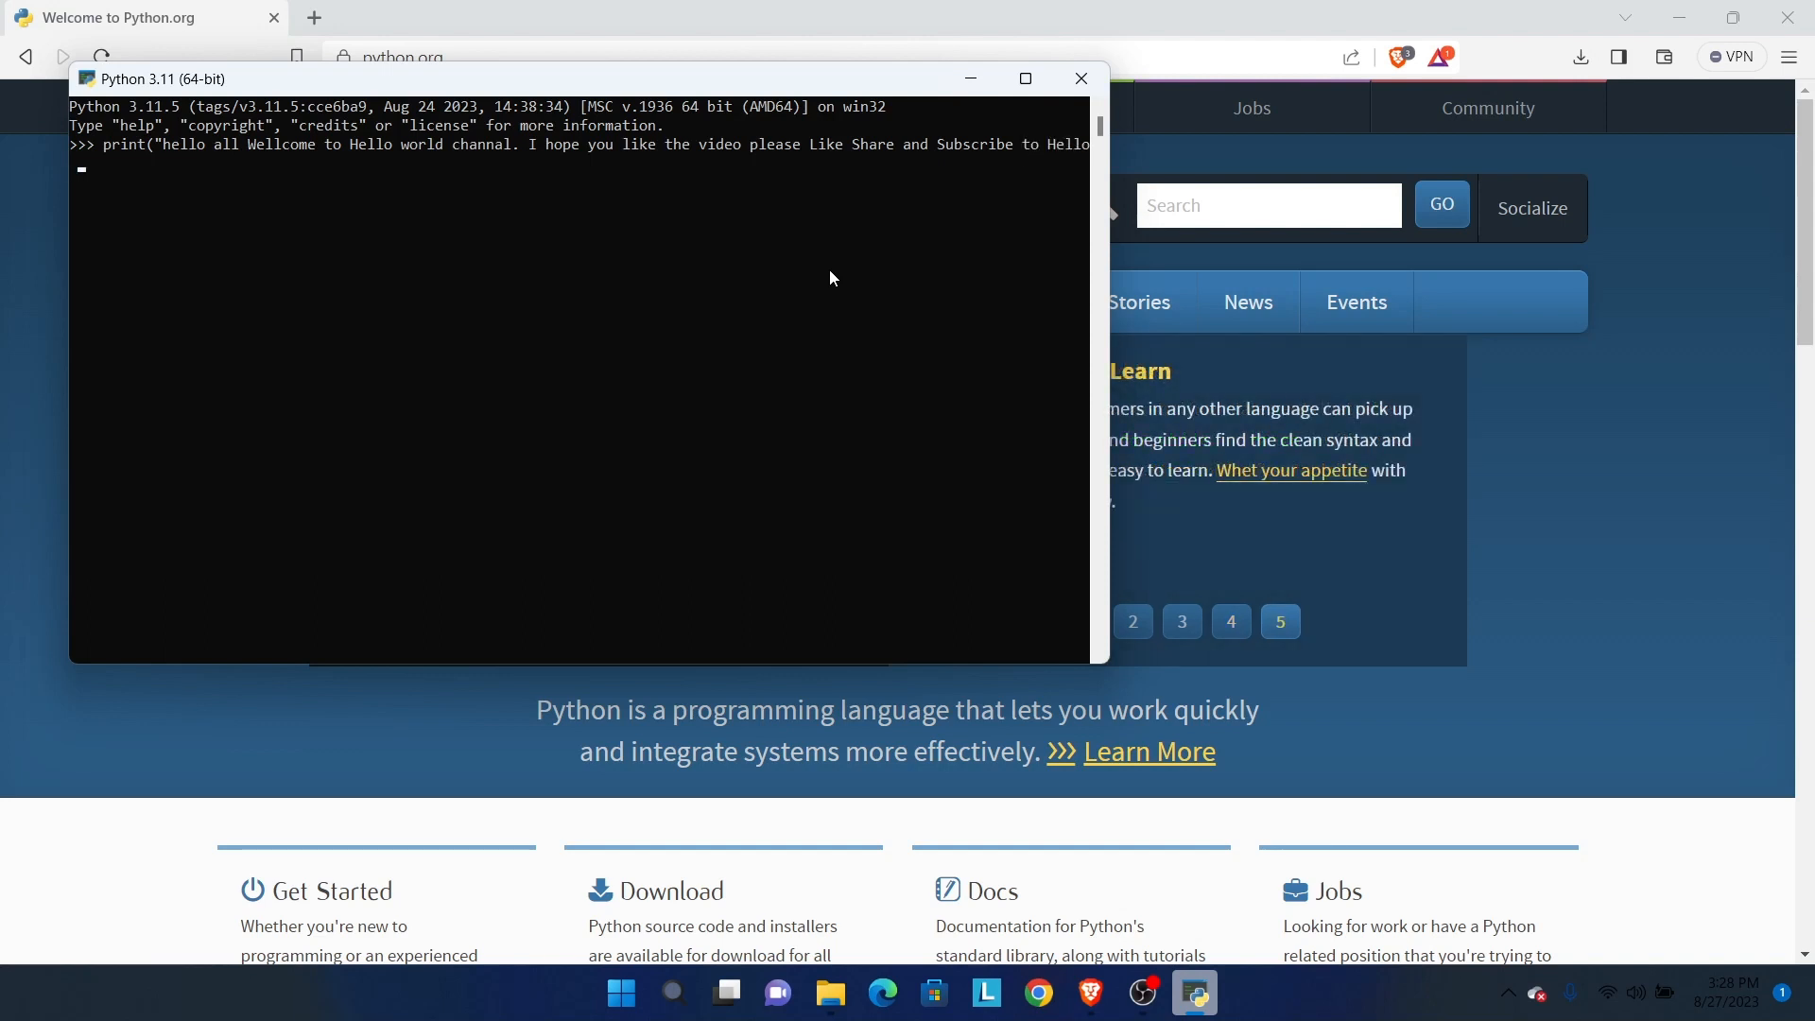
pyautogui.write(' World"P')
pyautogui.press('BackSpace')
pyautogui.write(')')
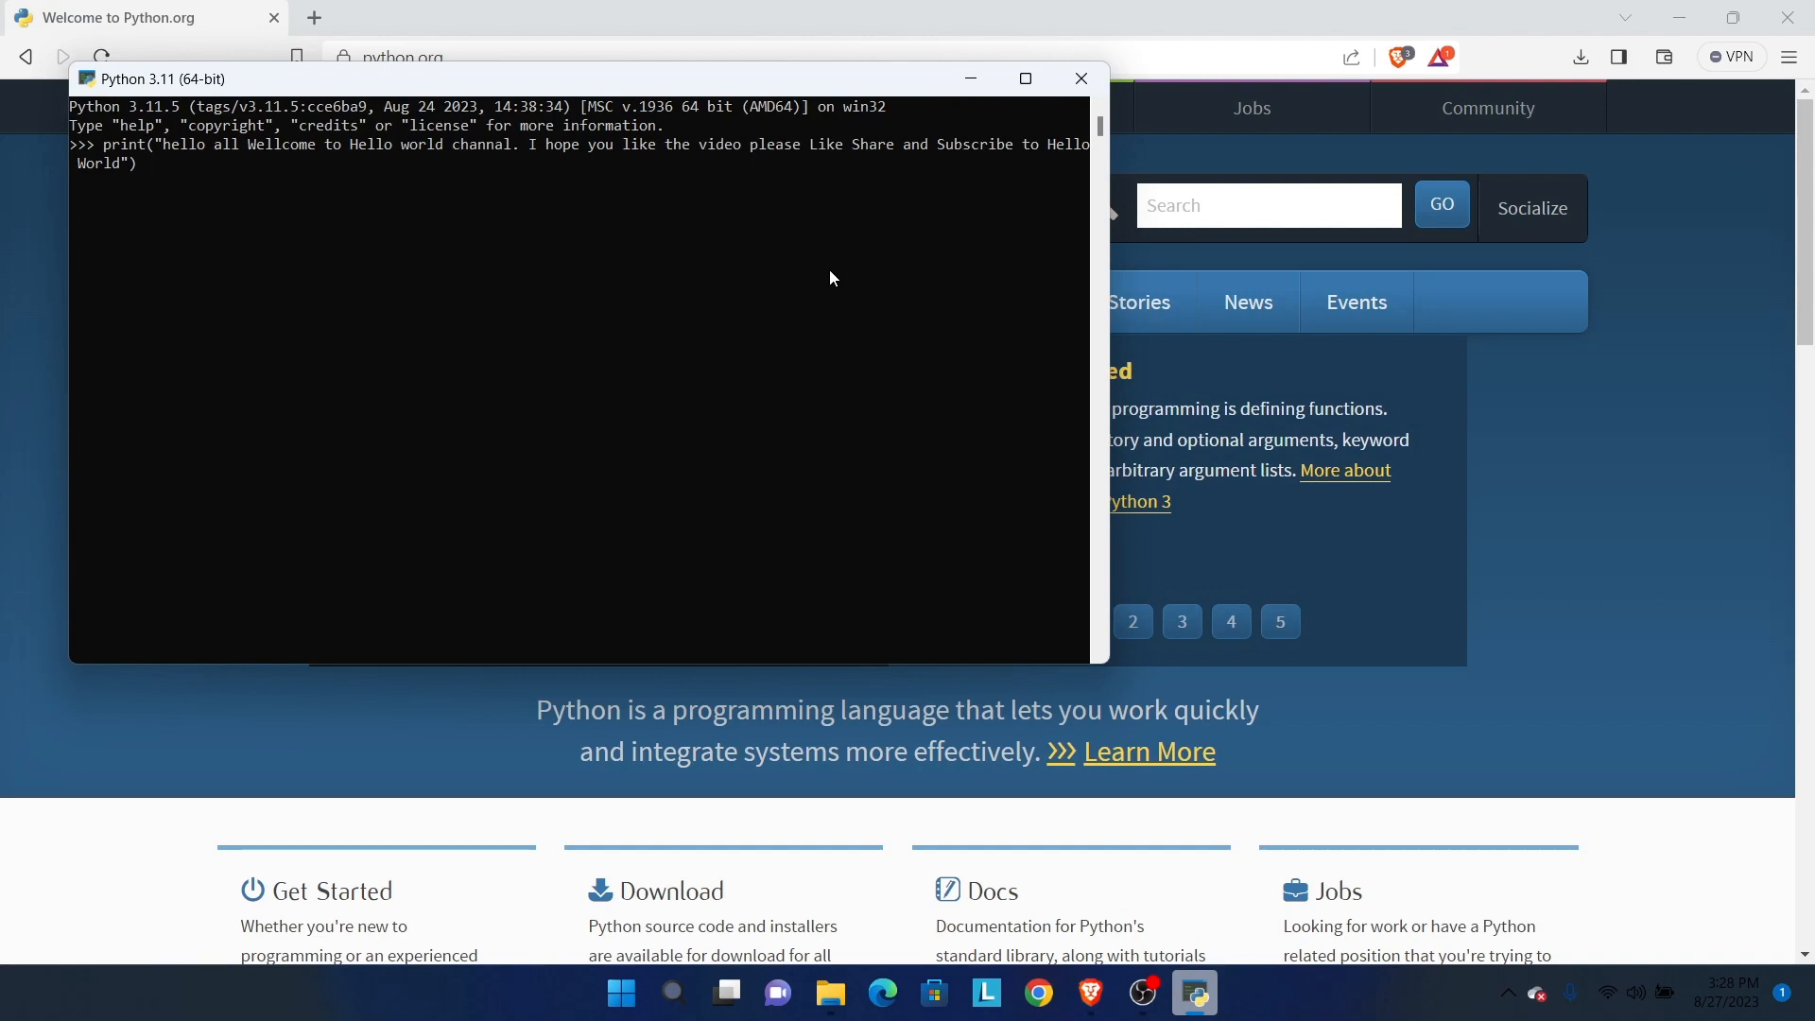
pyautogui.press('Return')
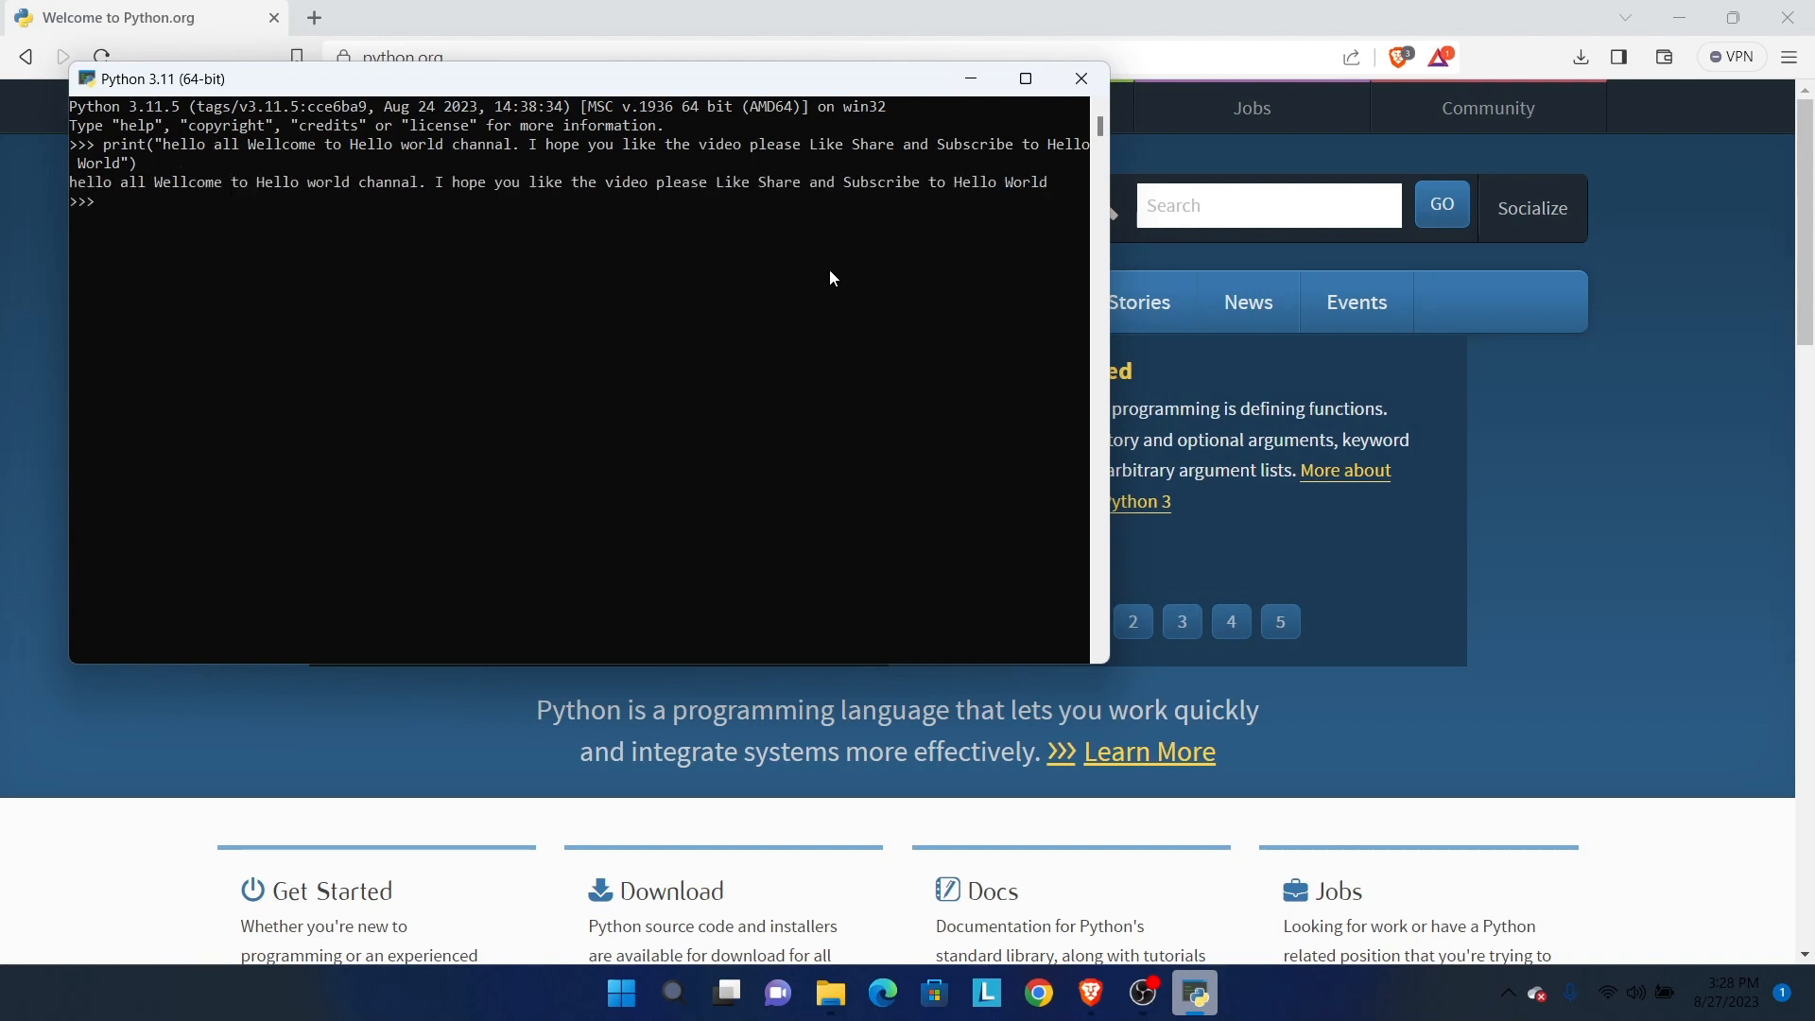